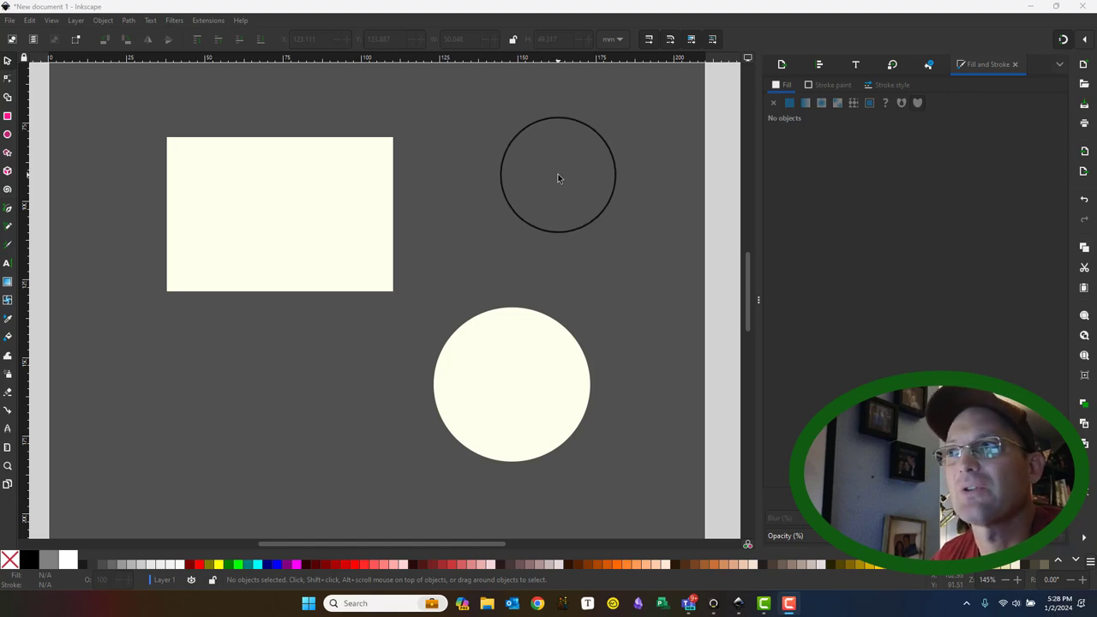
Step: Move the cream circle up and right and the cream rectangle down and left, side by side
scroll(553, 187, up, 1)
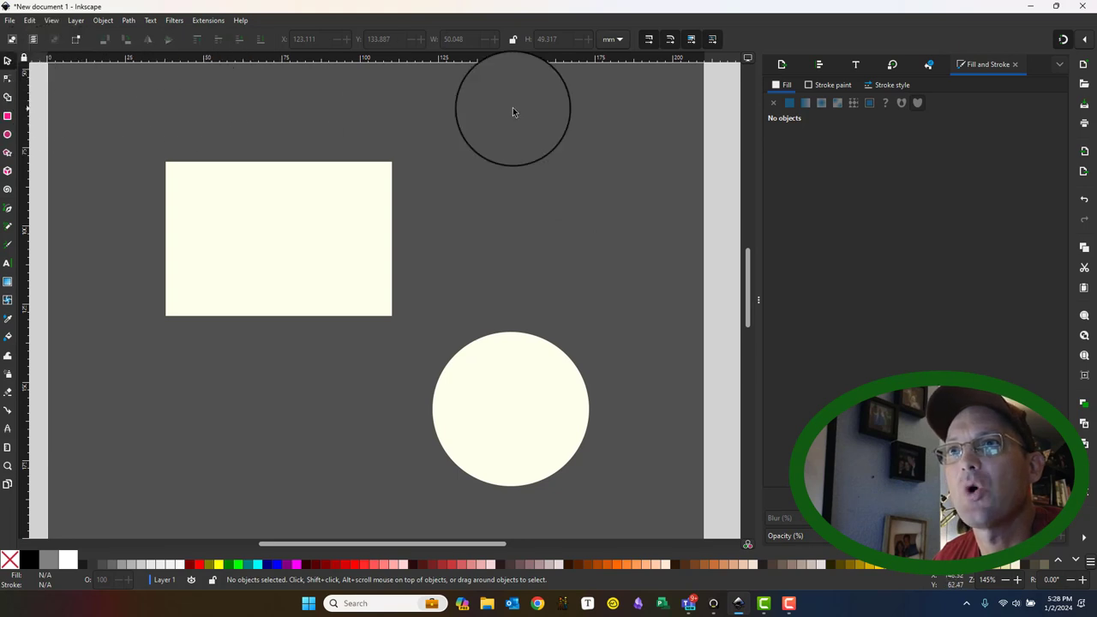
drag(508, 435, 533, 330)
drag(298, 249, 693, 99)
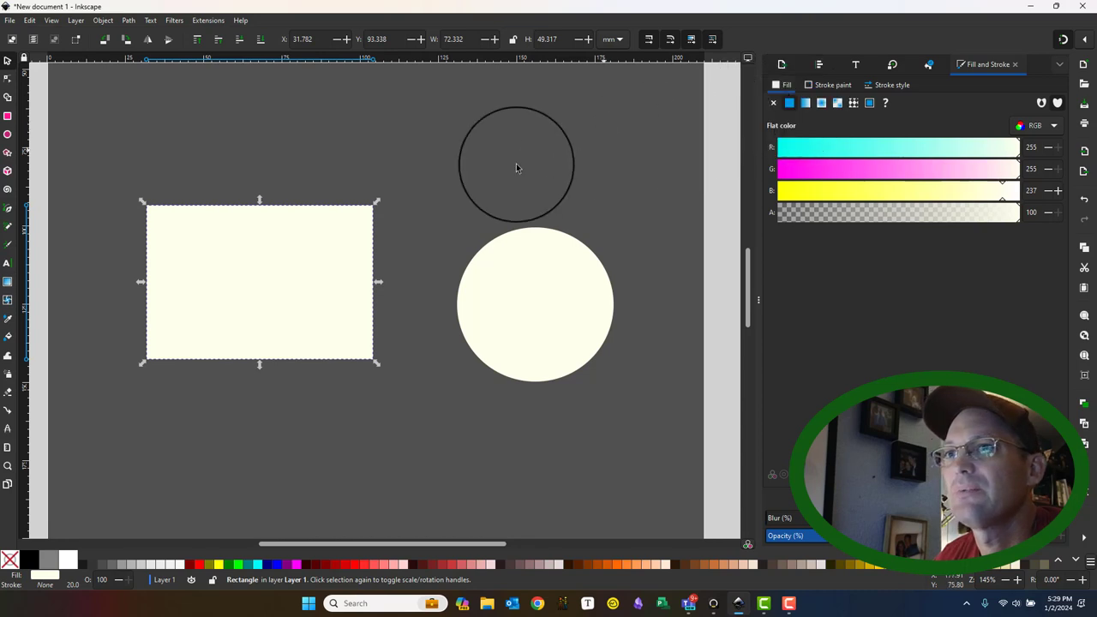
Step: Set the rectangle's flat fill to a muted blue, RGB 57, 77, 151
click(828, 169)
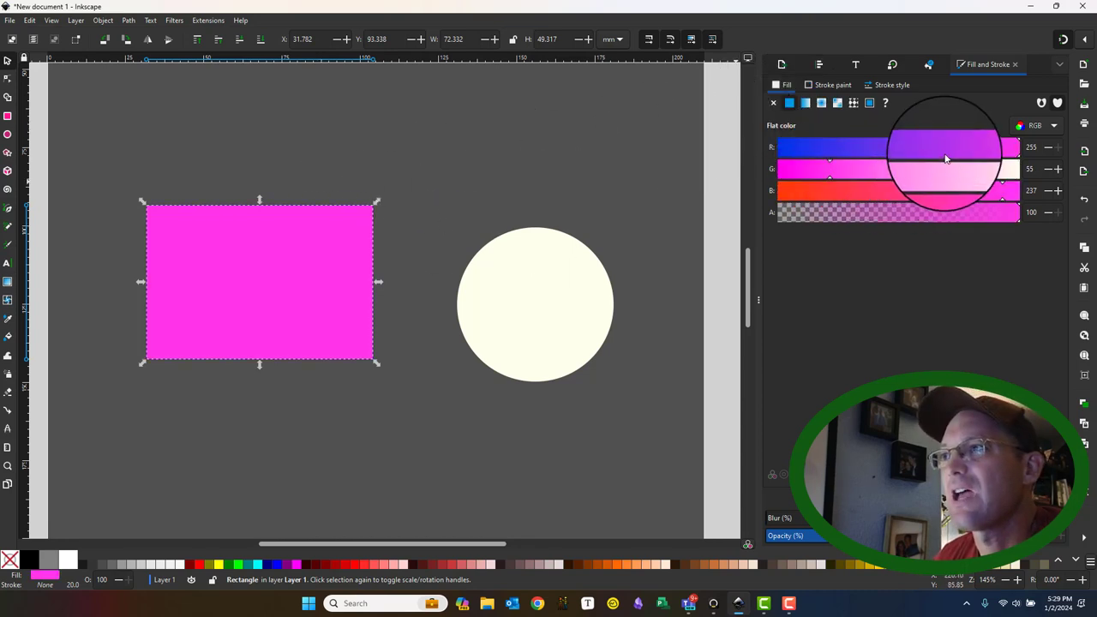
click(933, 148)
click(830, 147)
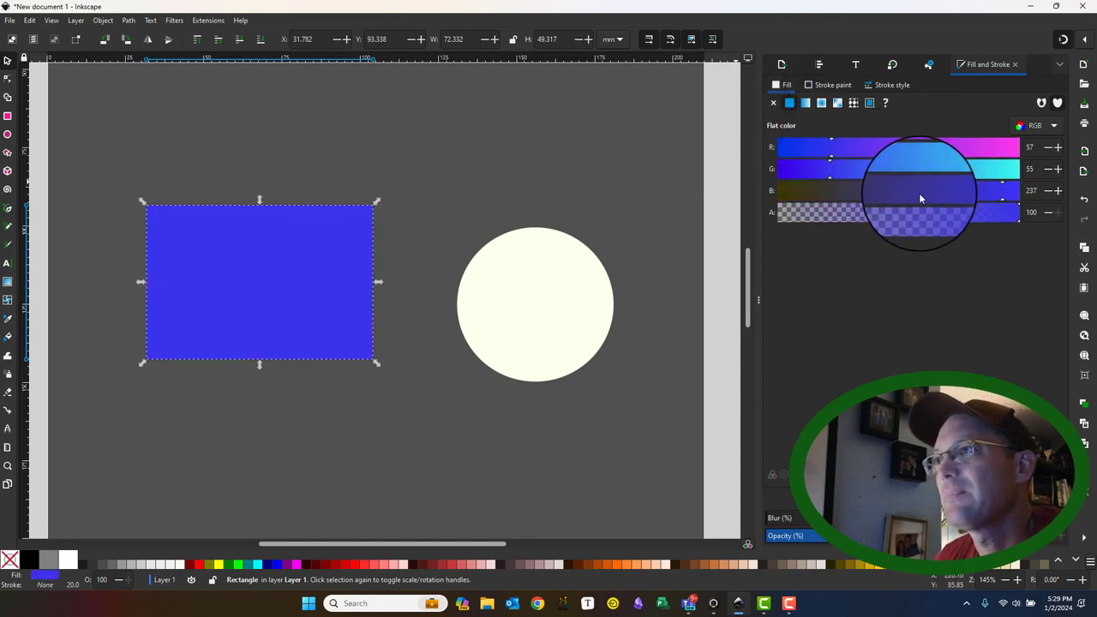
click(921, 190)
click(850, 164)
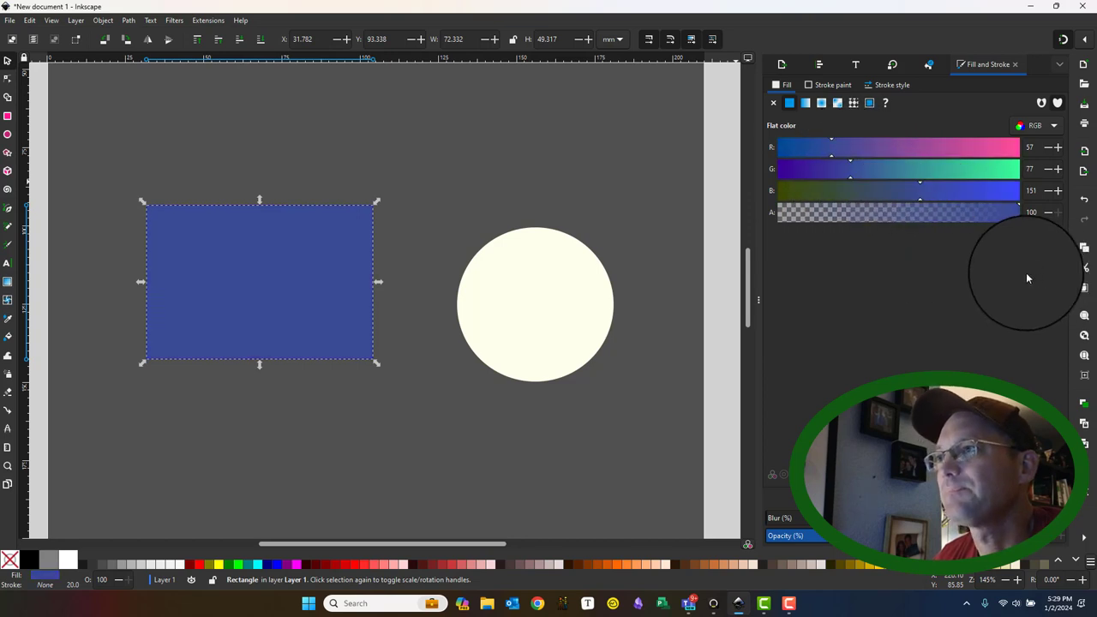
Step: Put the blue rectangle over the circle, raise it to top, and lower its alpha to 89
drag(266, 295, 428, 257)
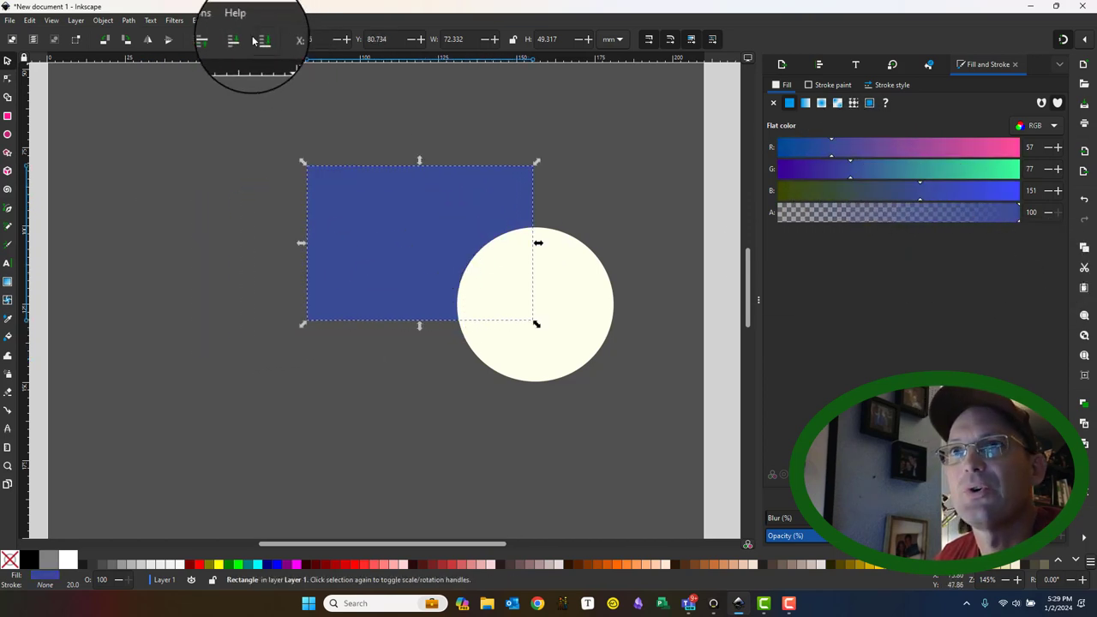
click(197, 39)
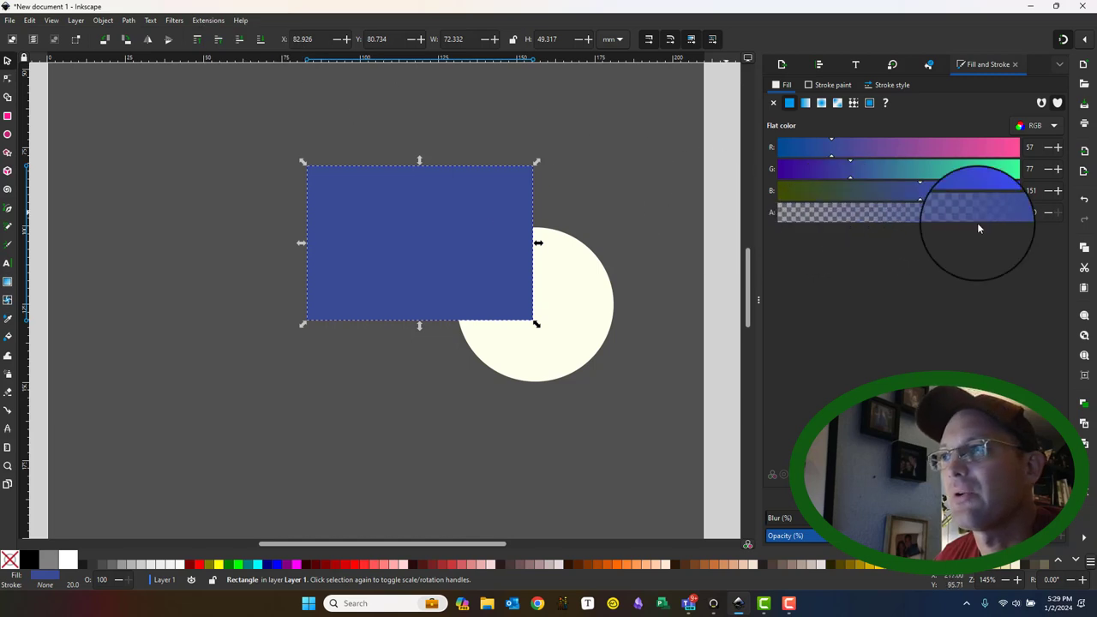
drag(1018, 221, 994, 224)
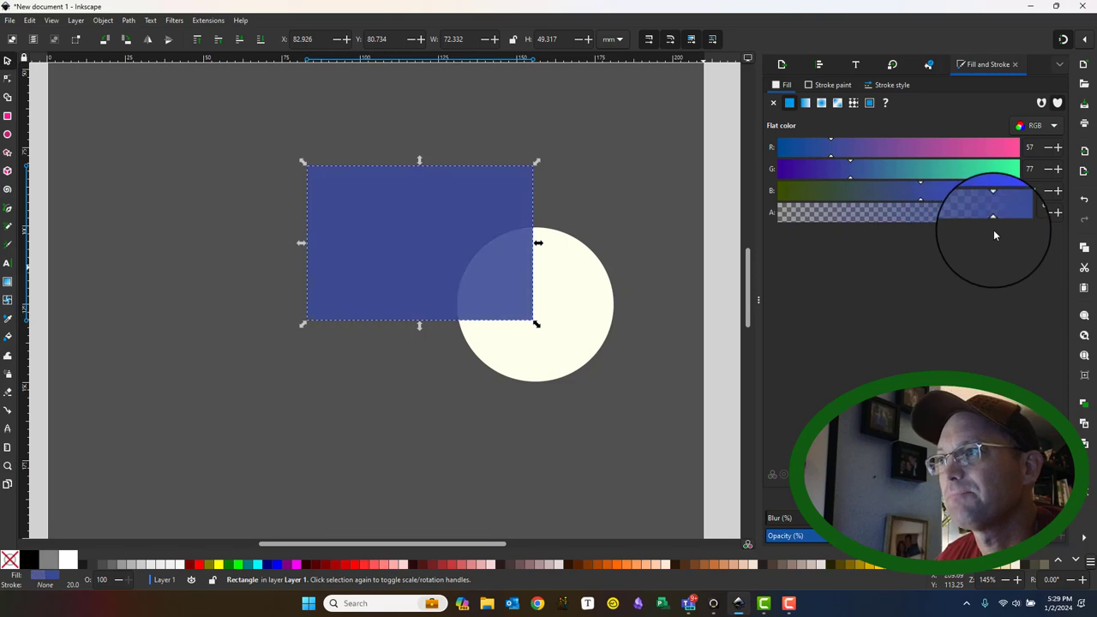
click(1042, 131)
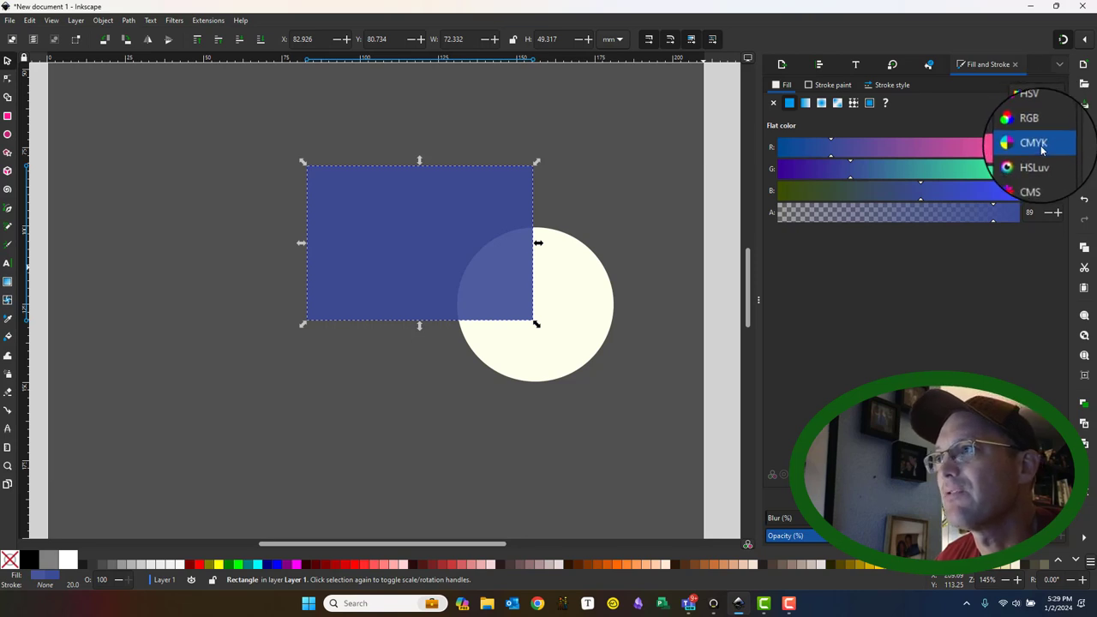
click(1028, 118)
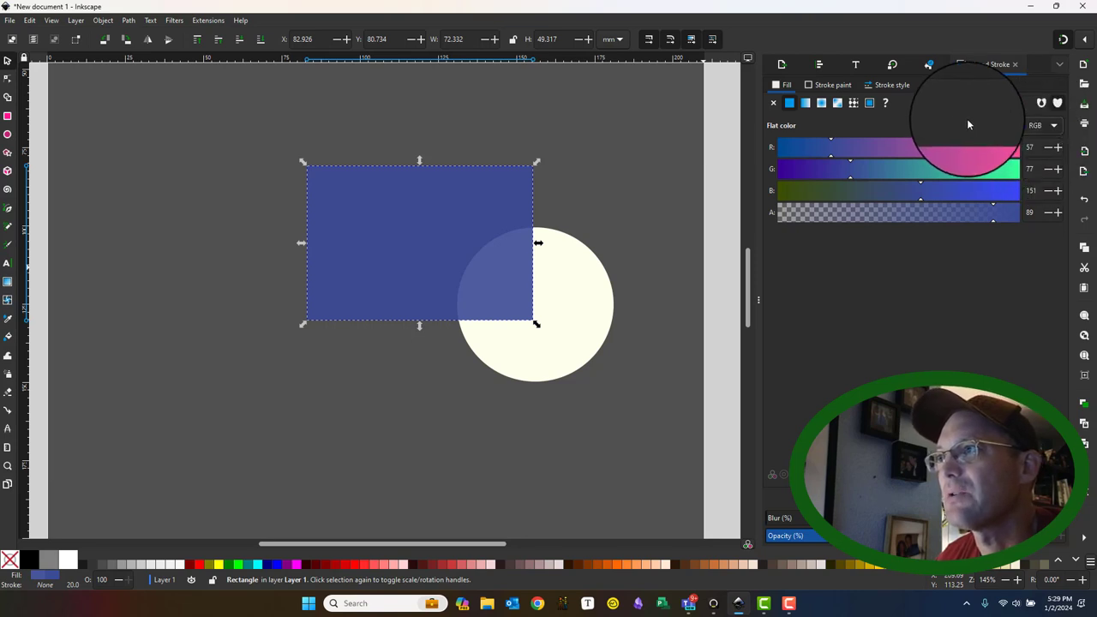
Step: Move the rectangle left off the circle and lift the circle level with it
mouse_move(403, 261)
mouse_down()
mouse_move(371, 245)
mouse_move(282, 270)
mouse_up()
click(564, 317)
drag(563, 317, 576, 276)
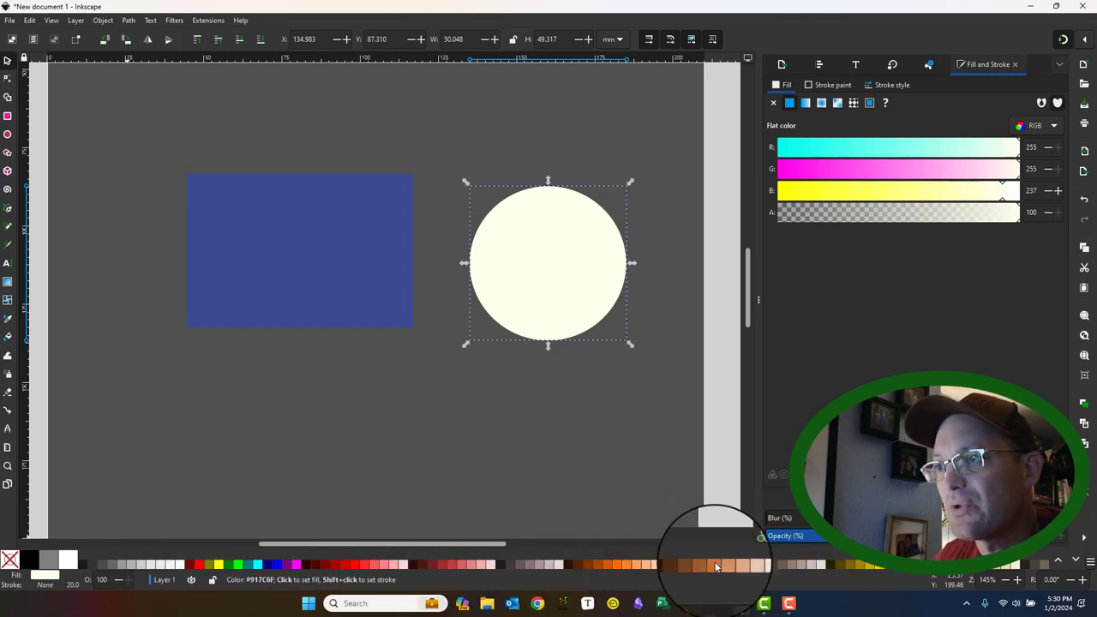
Step: Fill the circle lime green, then turn it into a linear gradient with the start stop shifted right
click(607, 568)
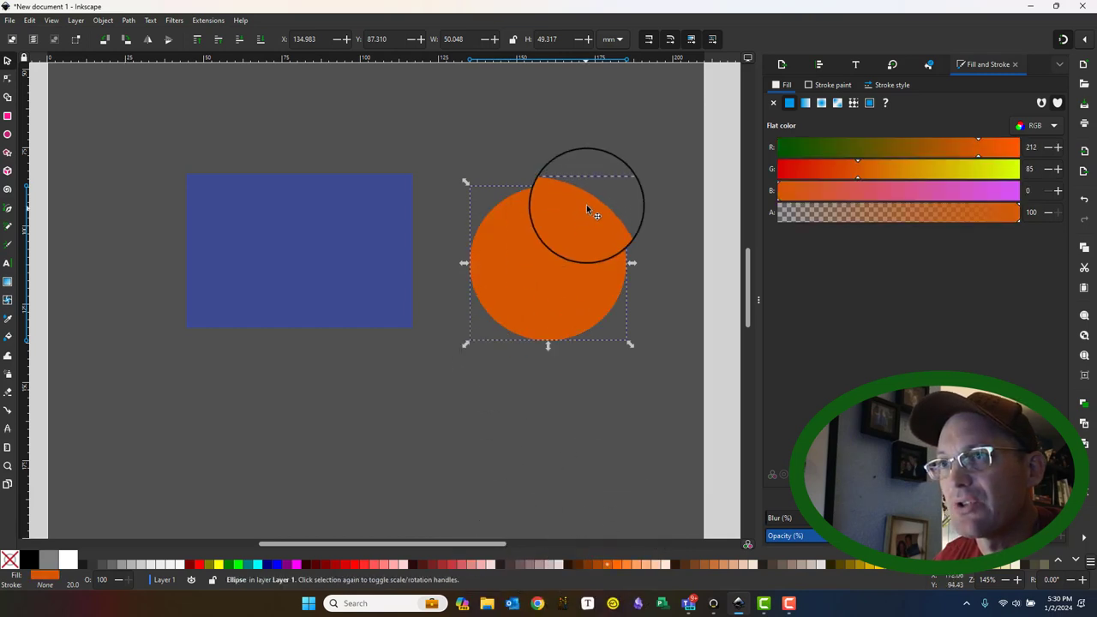
click(239, 564)
drag(548, 274, 512, 343)
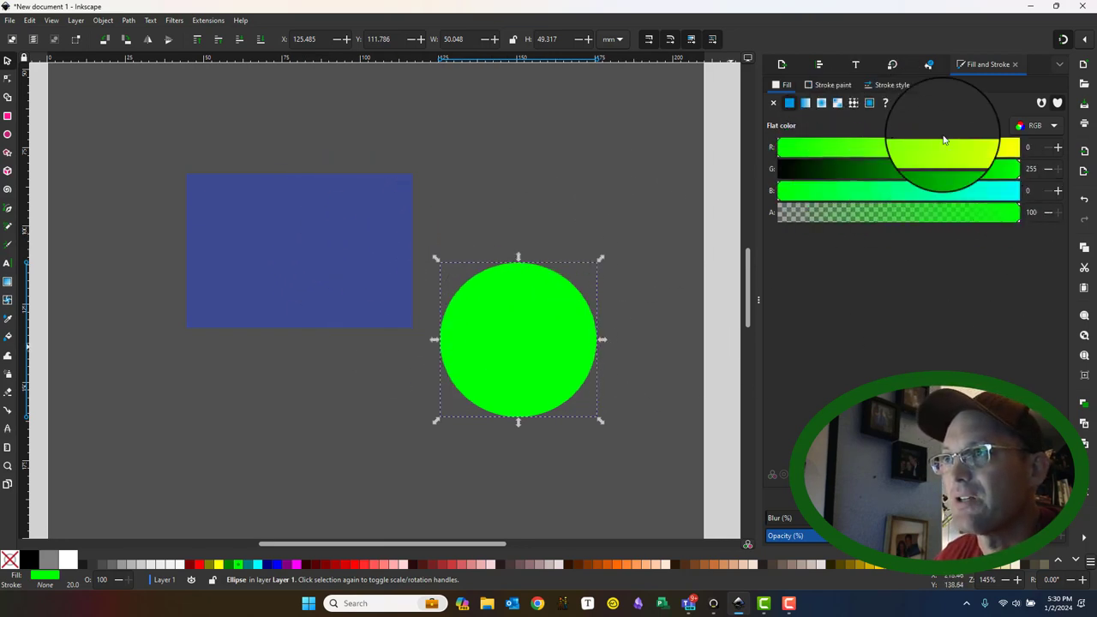
click(808, 109)
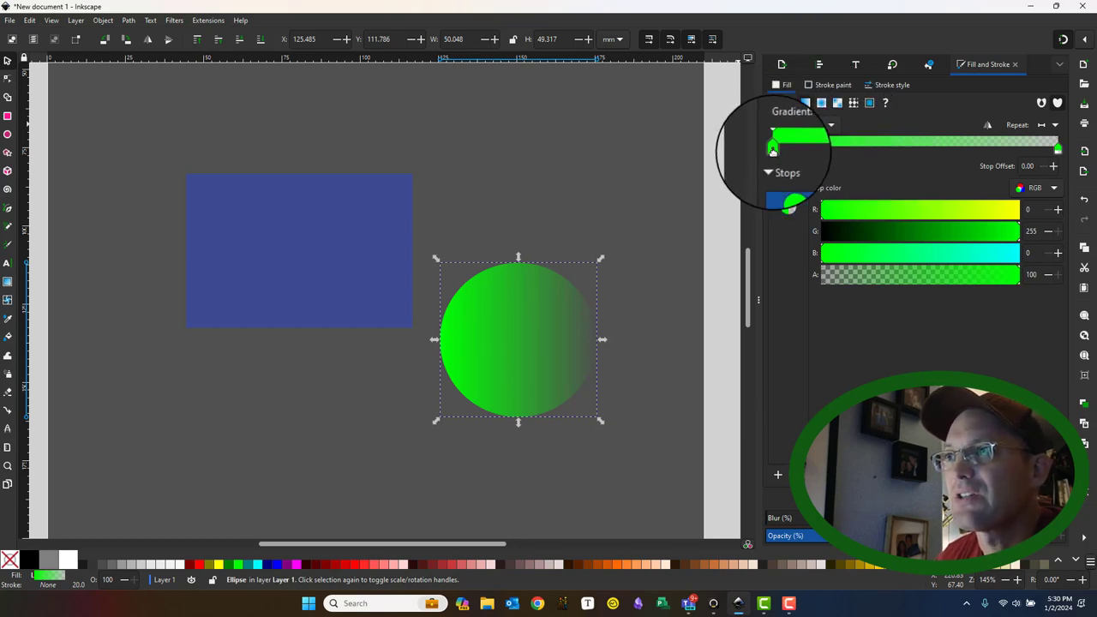
drag(772, 150, 902, 150)
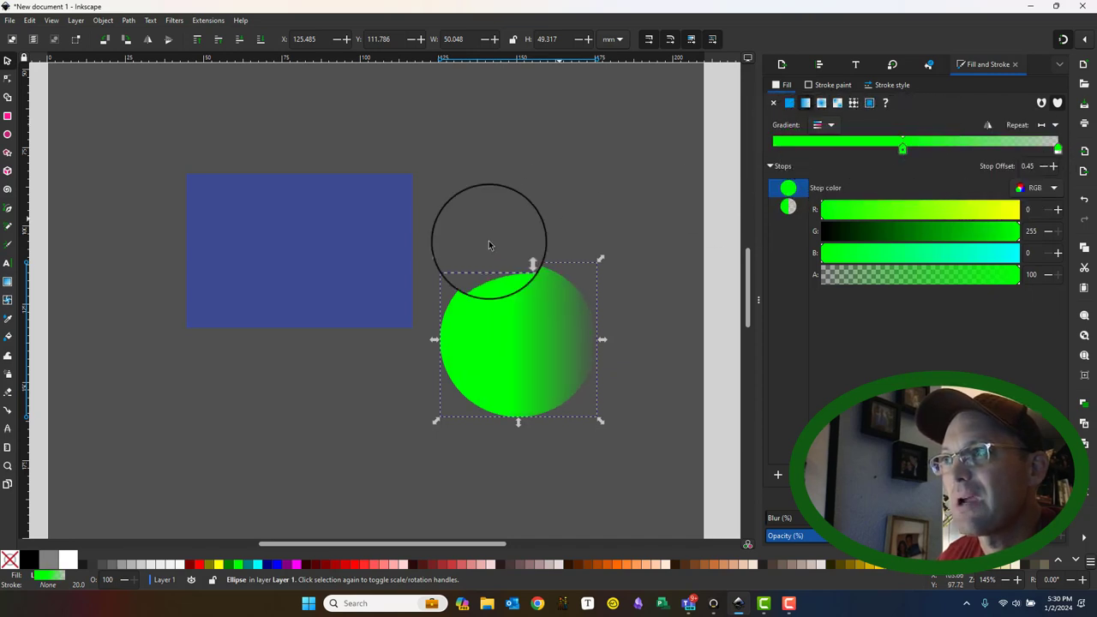
Step: Place the gradient circle on top of the blue rectangle and slide its end and middle stops left
drag(489, 343, 261, 250)
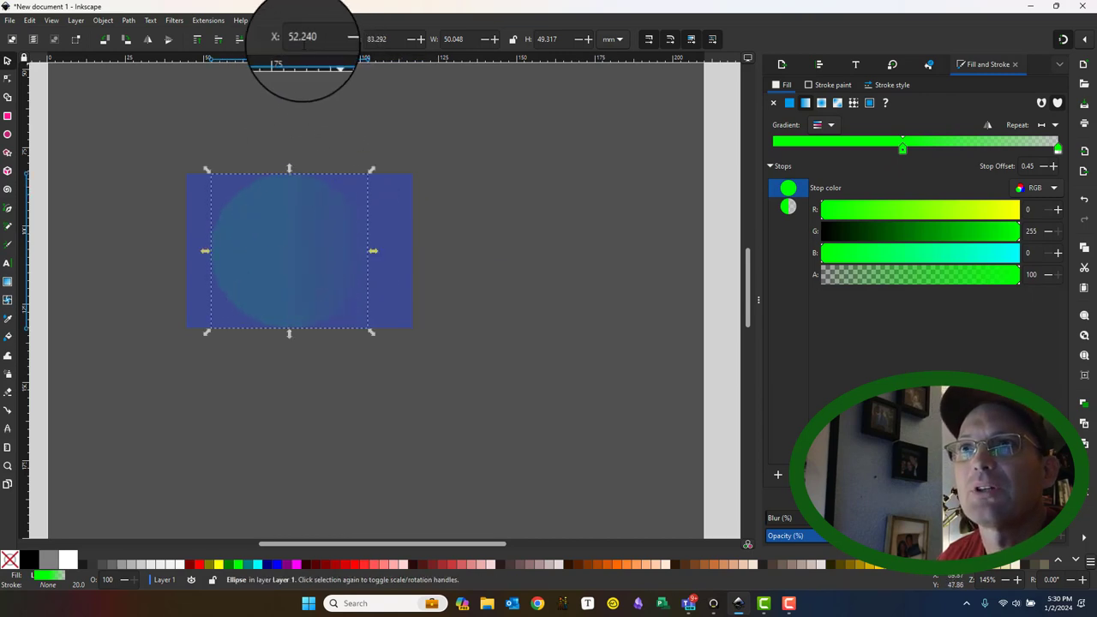
click(218, 39)
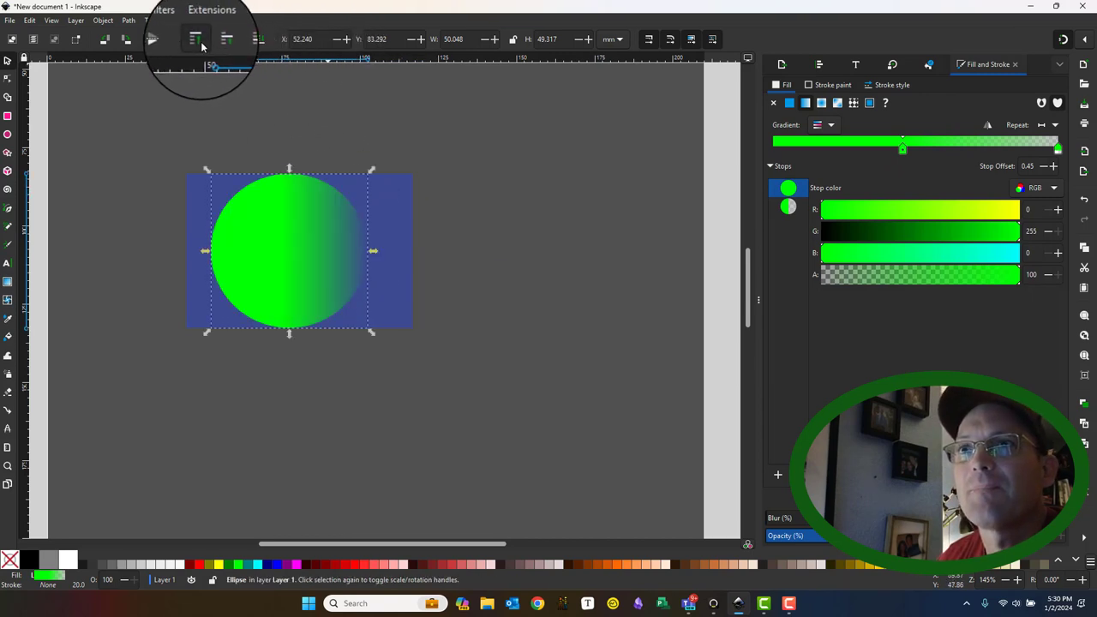
mouse_move(263, 284)
mouse_down()
mouse_move(279, 283)
mouse_move(264, 284)
mouse_up()
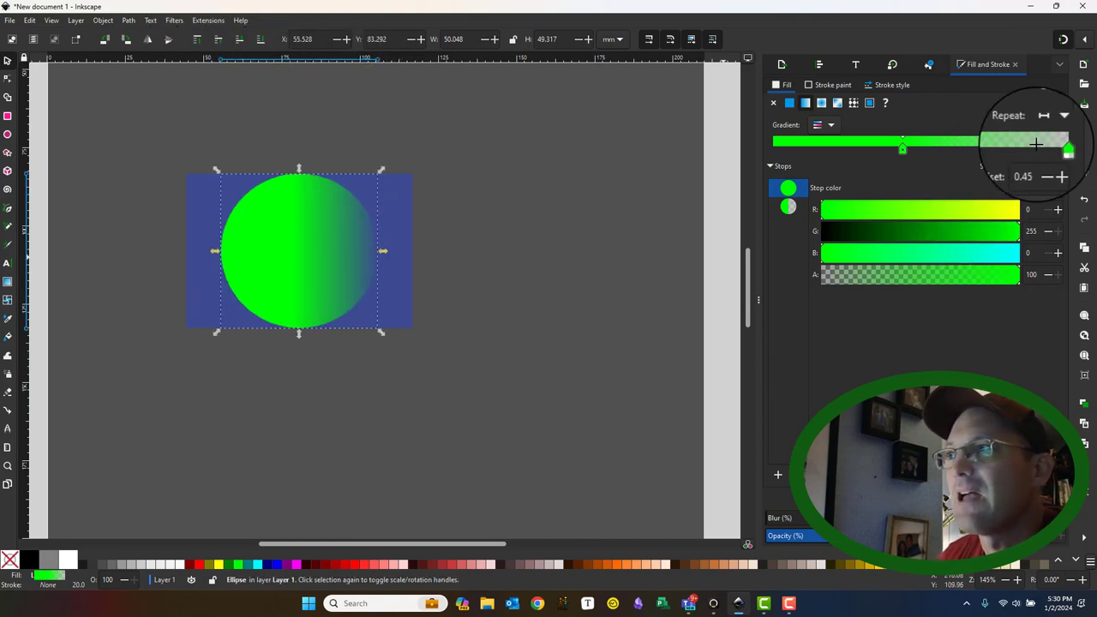
drag(1057, 149, 999, 150)
drag(909, 152, 836, 150)
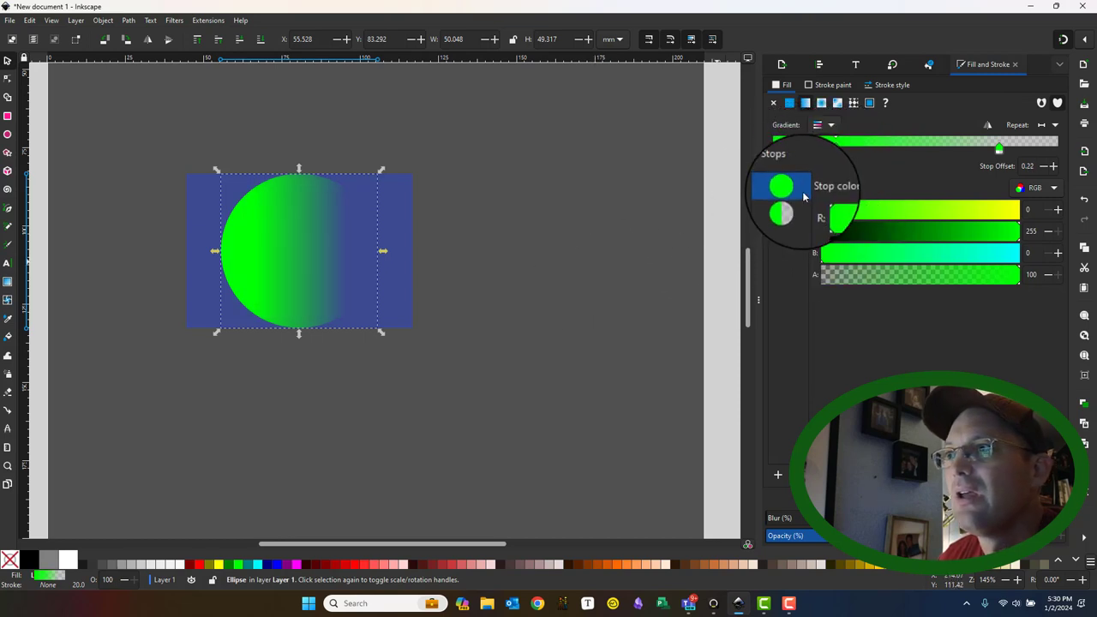
Step: Add a third gradient stop and colour it blue (R 0, G 88, B 215)
click(778, 476)
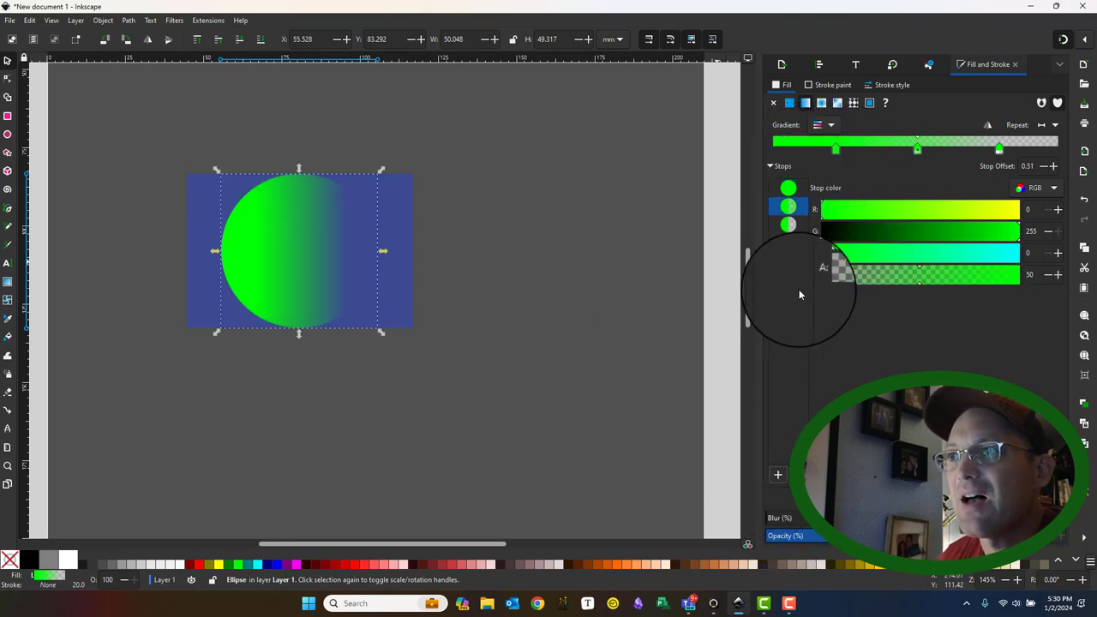
click(889, 233)
click(989, 252)
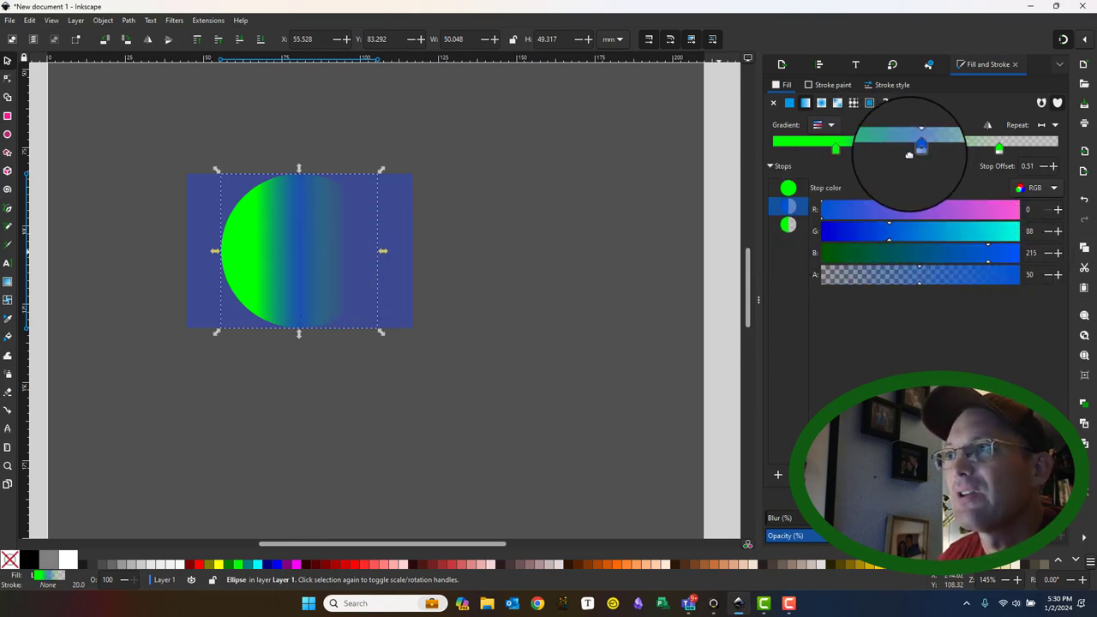
drag(914, 147, 884, 147)
Step: Move the green stop to the gradient start and the end stop to offset 1.00
click(823, 149)
drag(816, 150, 772, 147)
drag(883, 149, 909, 147)
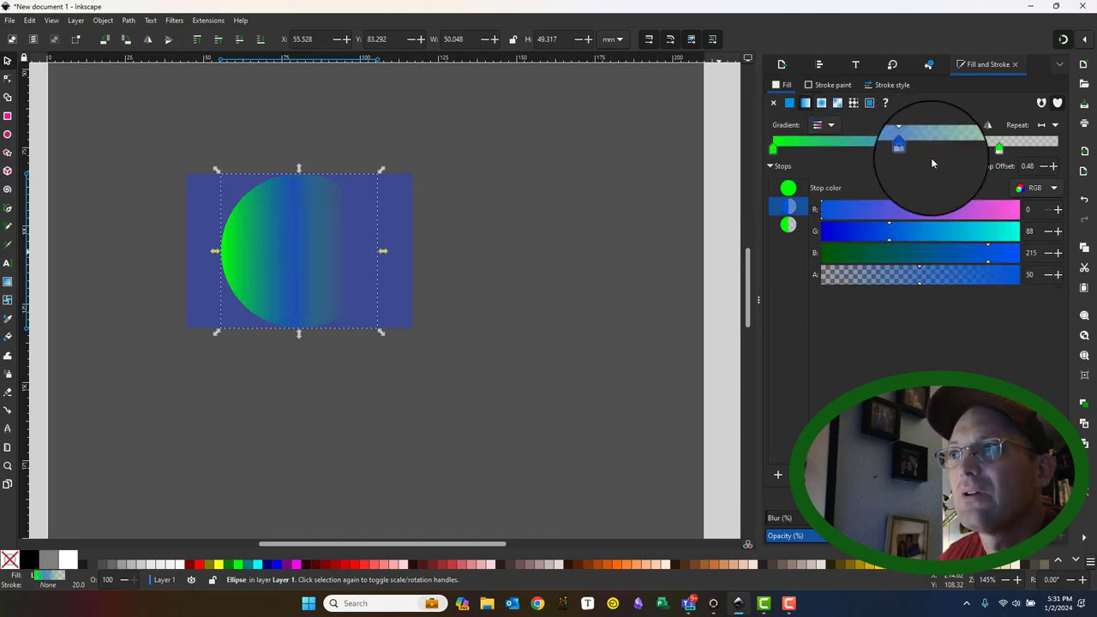
drag(999, 148, 1058, 149)
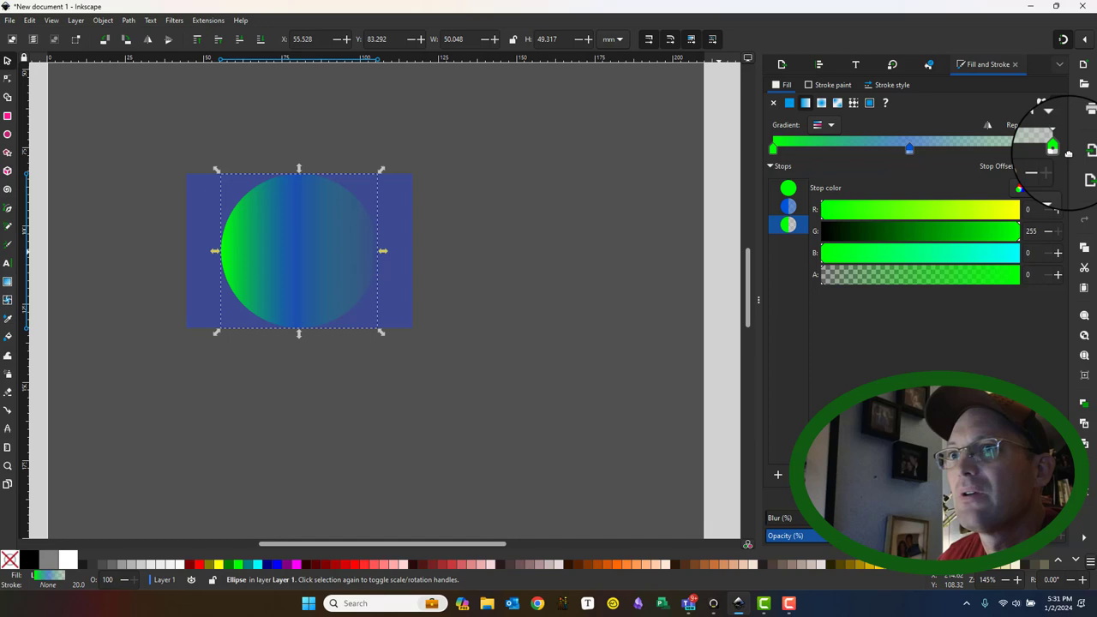
click(551, 272)
click(290, 274)
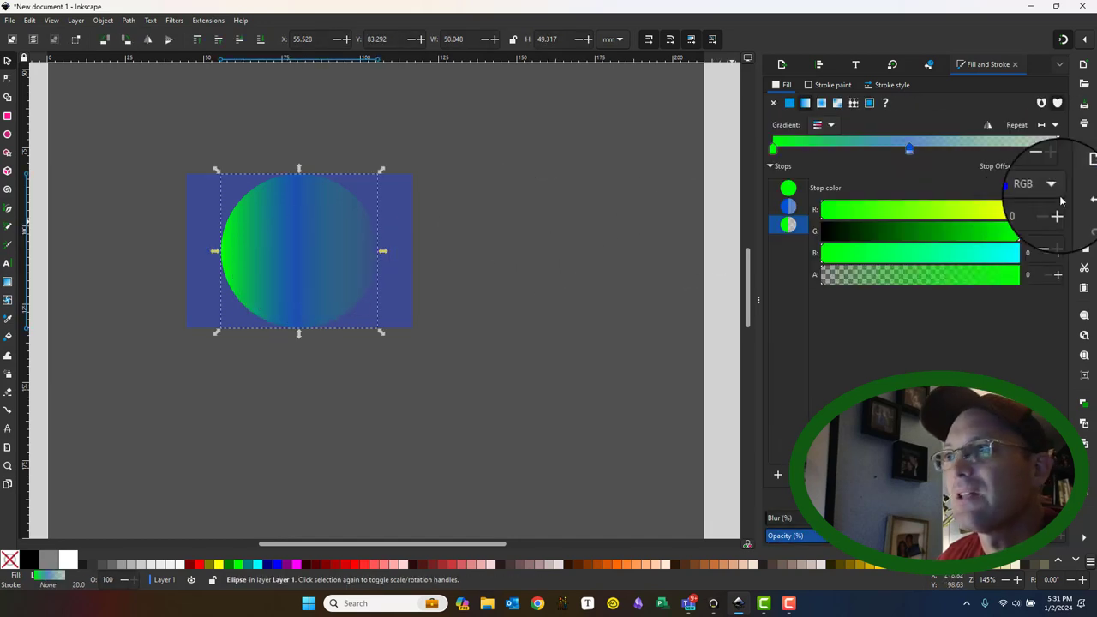
Step: Reposition the blue middle stop, enter alpha 200 to make it opaque, and nudge the green stop right
mouse_move(909, 150)
mouse_down()
mouse_move(845, 148)
mouse_move(929, 147)
mouse_up()
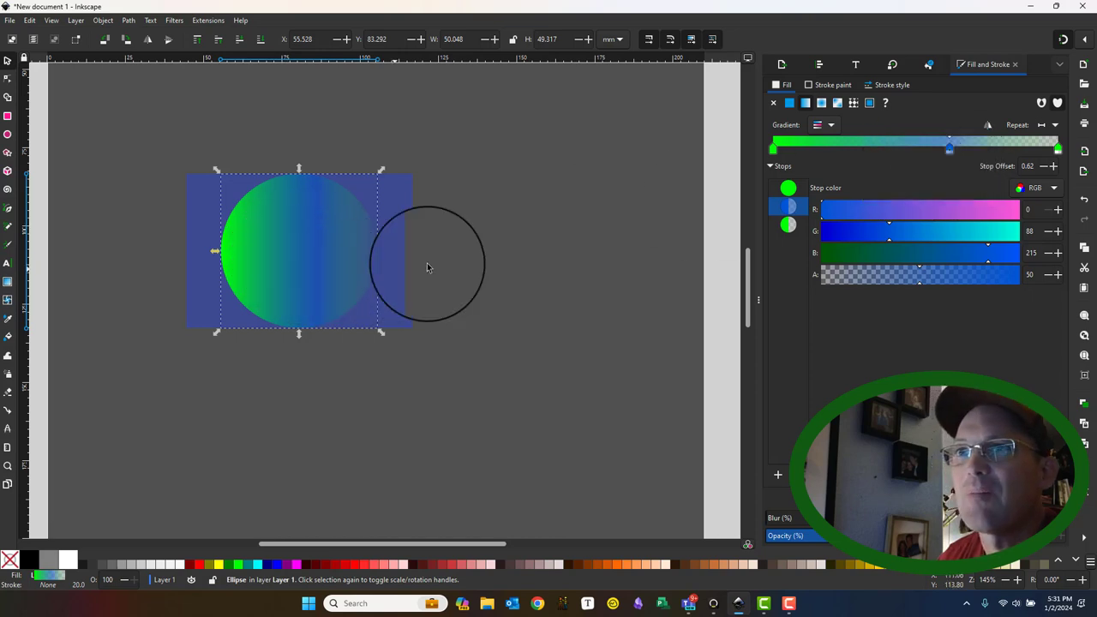
drag(949, 151, 994, 149)
double_click(1029, 275)
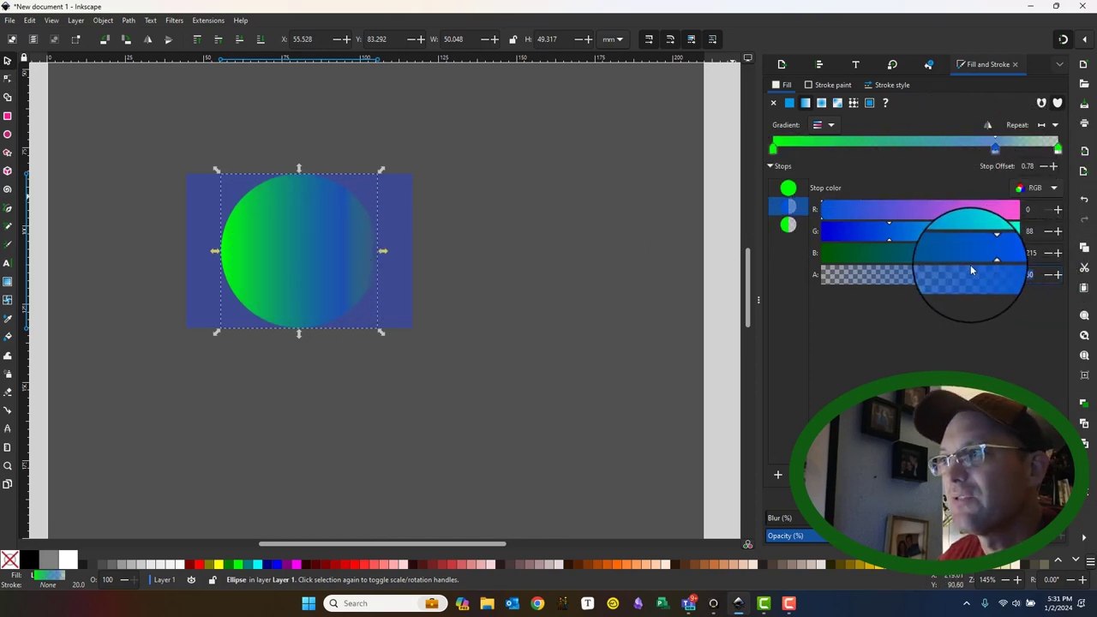
text(200)
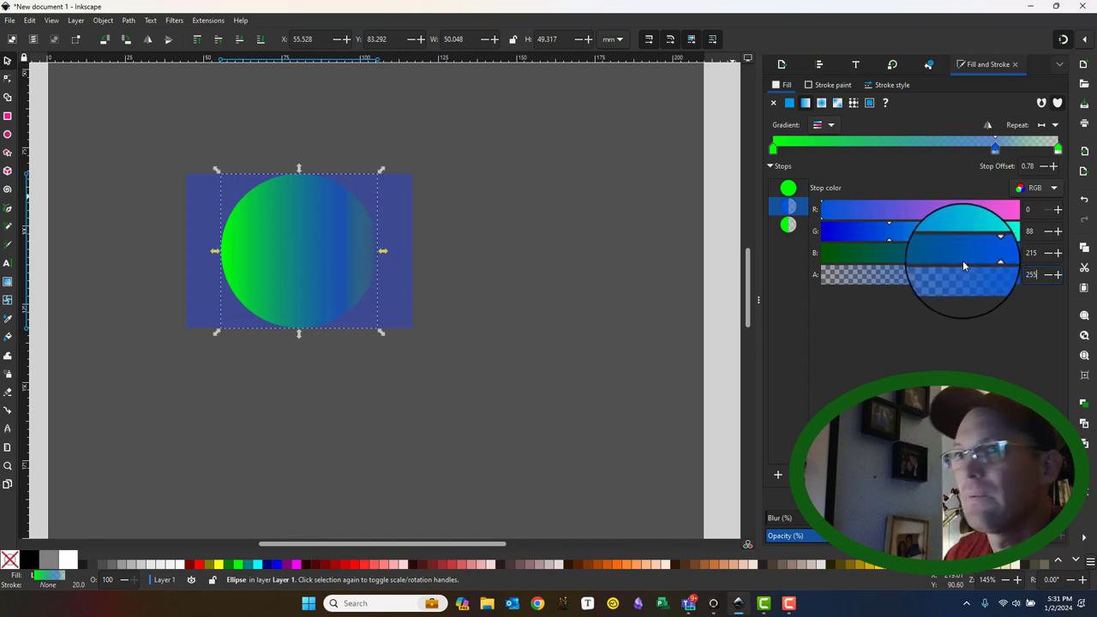
key(Return)
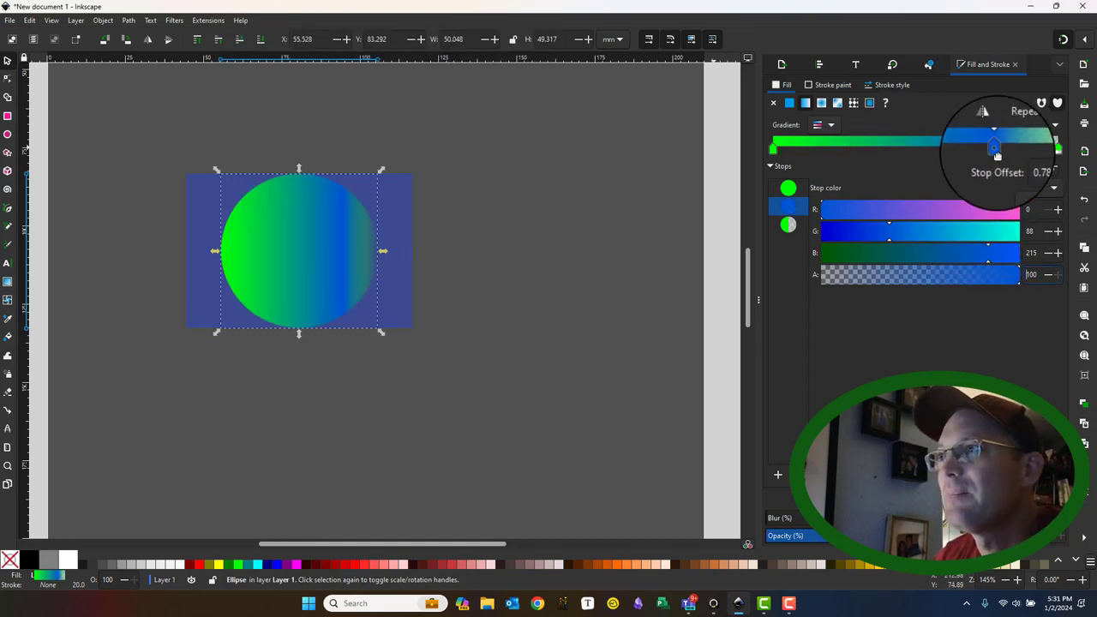
drag(985, 147, 946, 158)
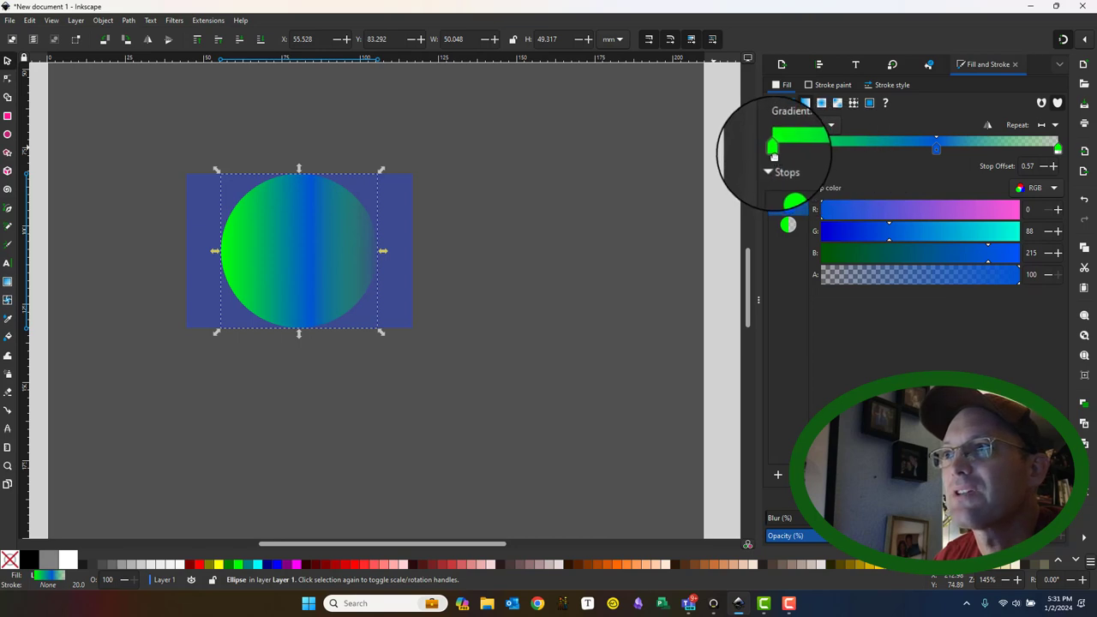
mouse_move(775, 153)
mouse_down()
mouse_move(857, 154)
mouse_move(789, 154)
mouse_up()
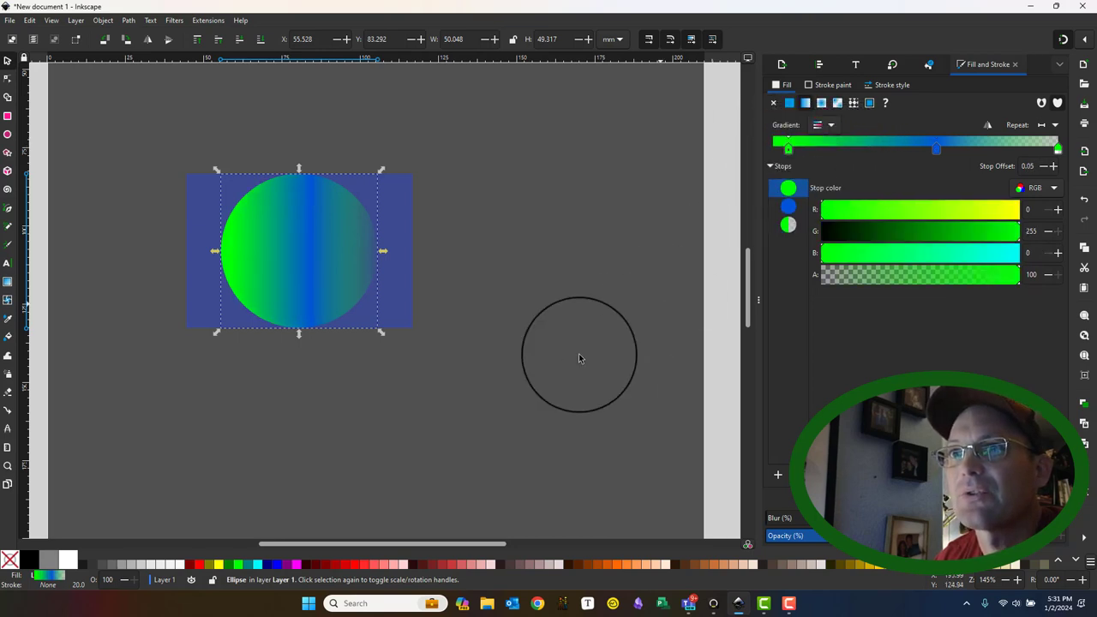
Step: Make the circle's gradient radial, move it right of the rectangle, and delete the outer green stop
click(822, 102)
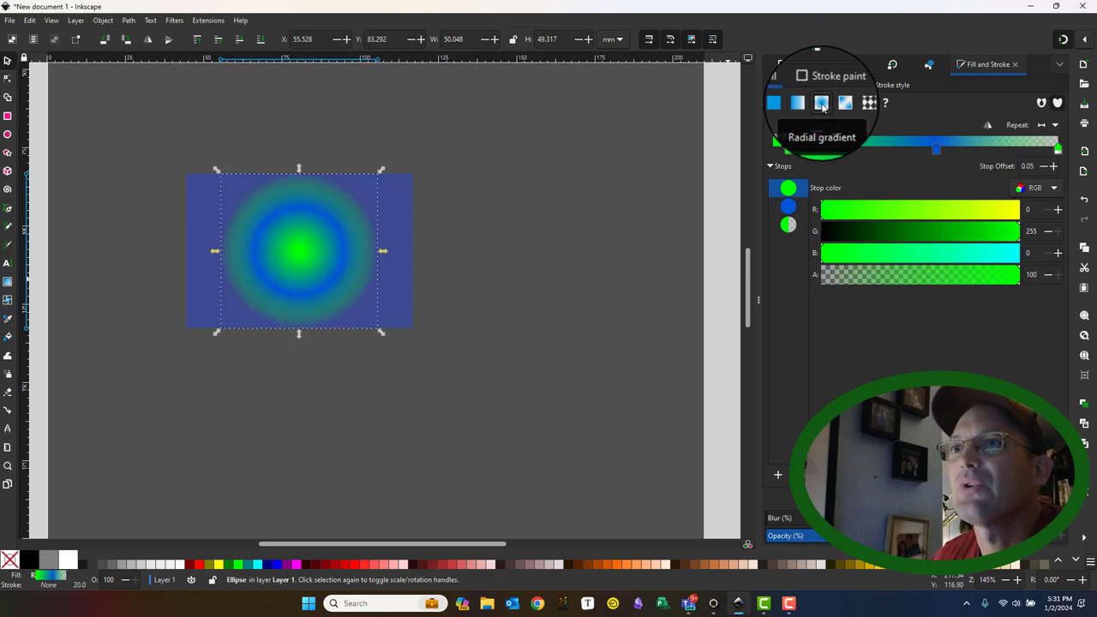
drag(328, 263, 591, 229)
click(789, 206)
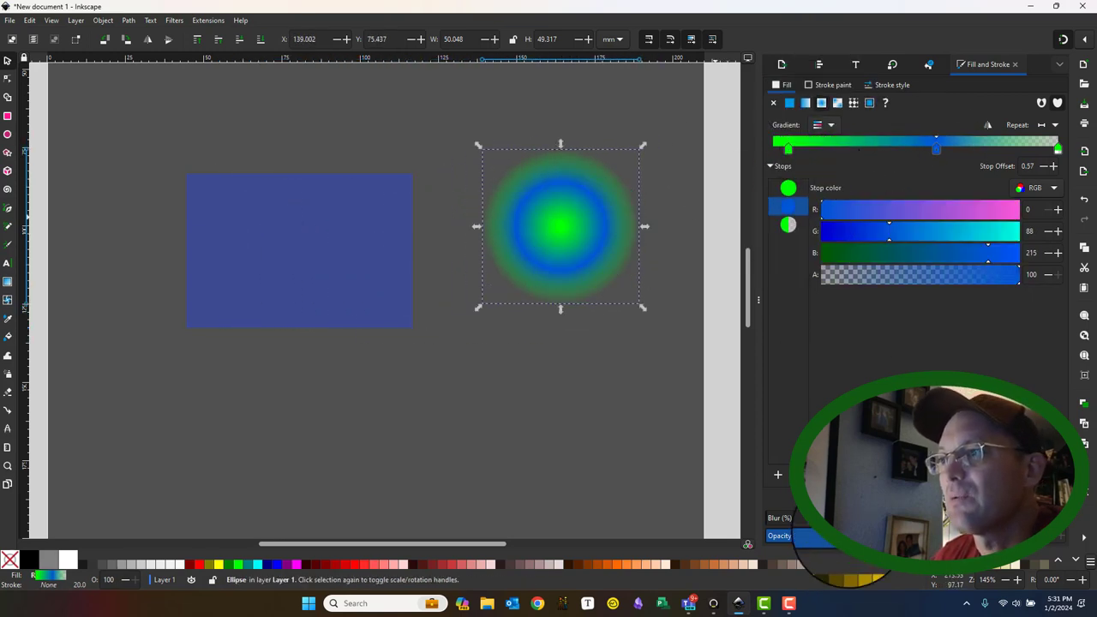
click(789, 224)
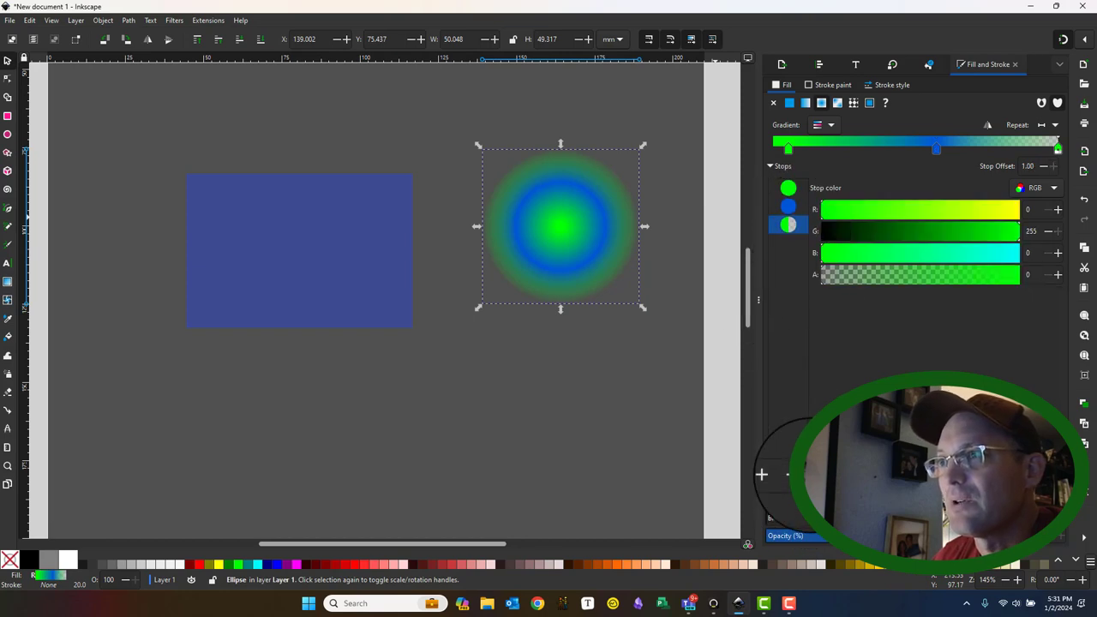
click(791, 475)
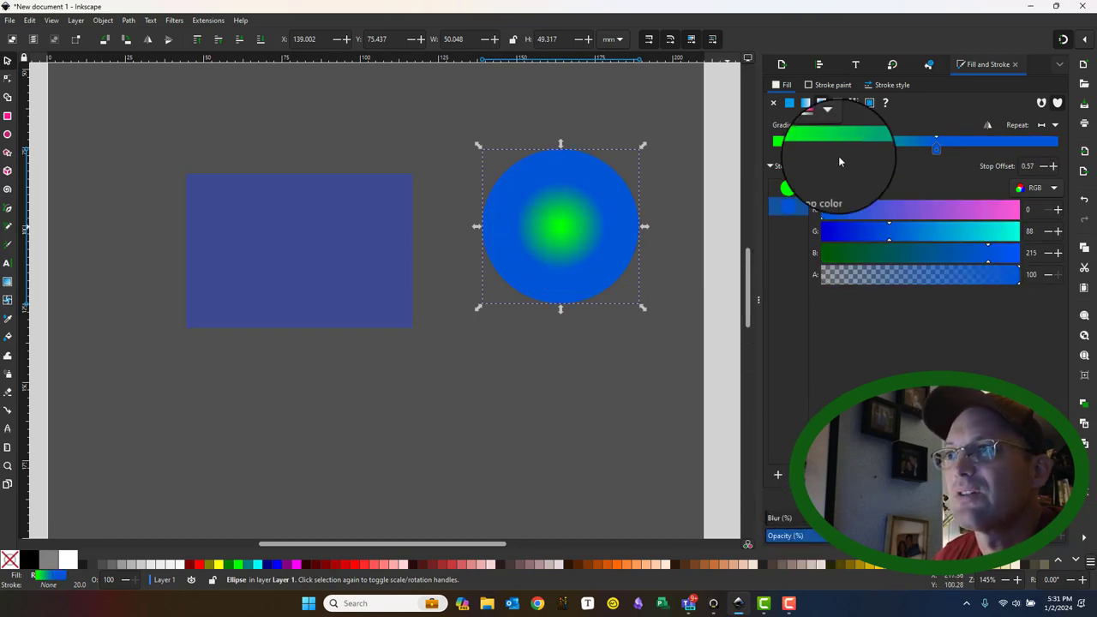
Step: Enlarge the circle's green centre, then give the rectangle a mesh gradient fill
drag(790, 152, 767, 152)
mouse_move(936, 151)
mouse_down()
mouse_move(1029, 152)
mouse_move(957, 152)
mouse_up()
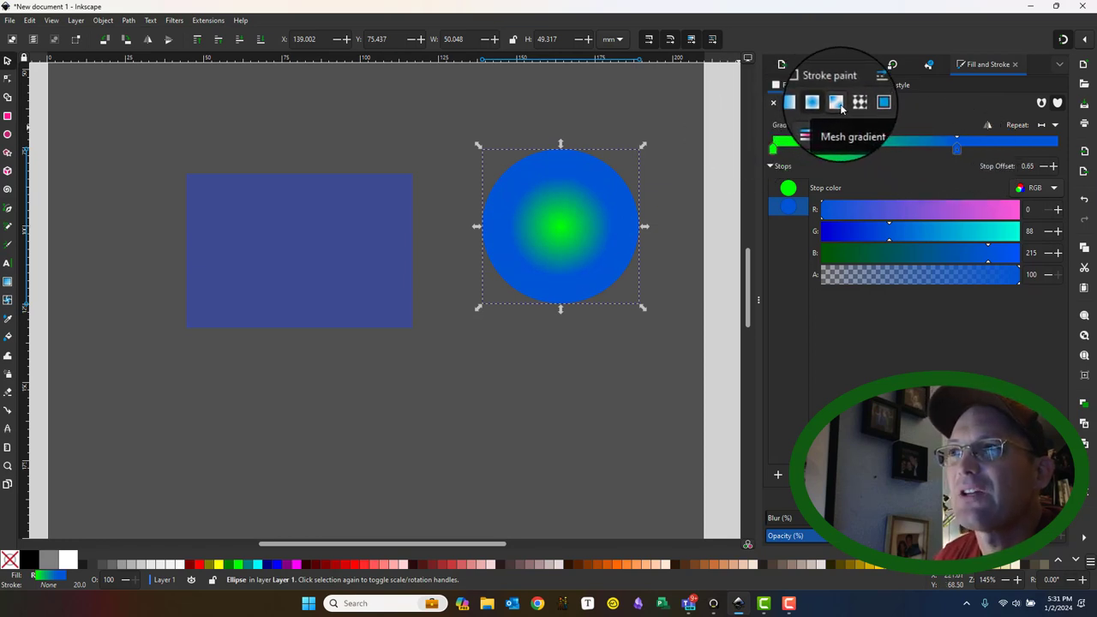
click(352, 269)
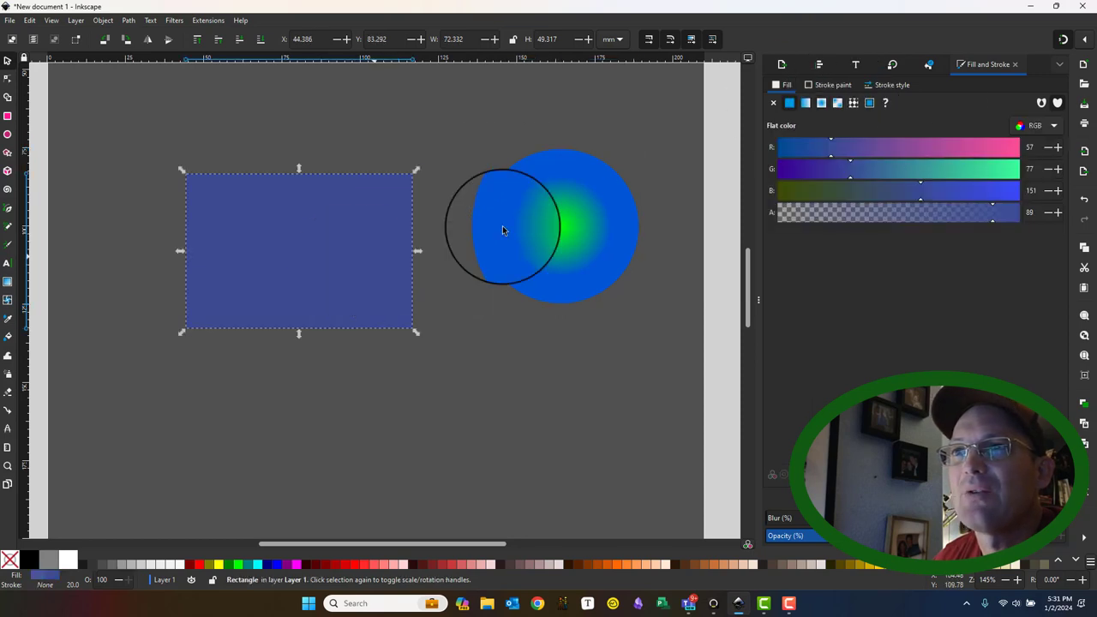
click(838, 103)
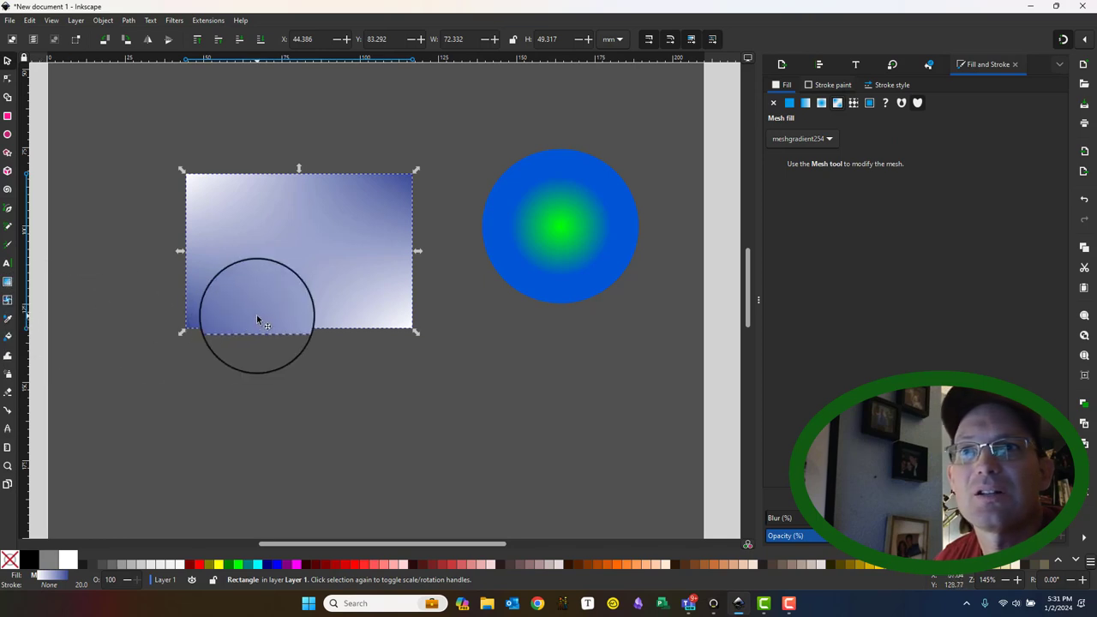
Step: With the Mesh tool, colour the bottom-left mesh corner green and the top-right corner teal
click(8, 299)
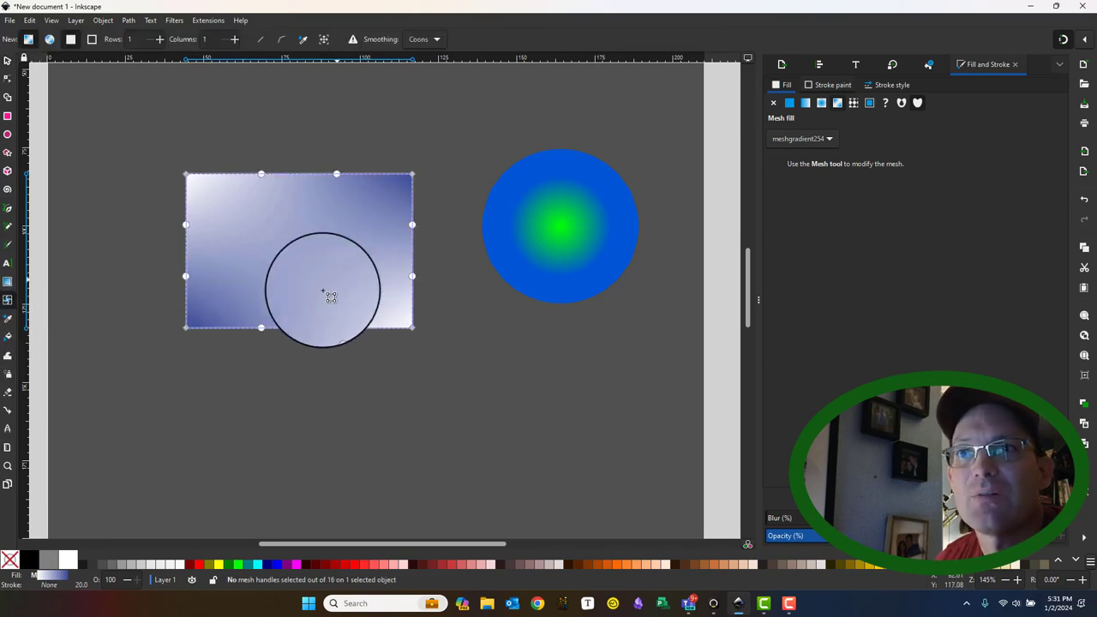
click(264, 326)
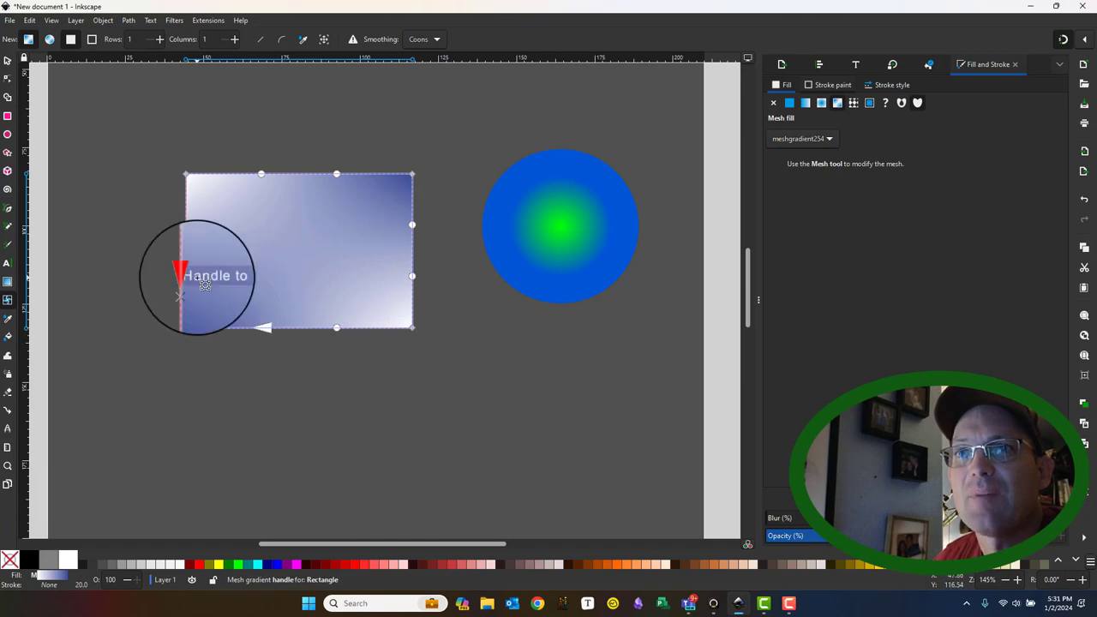
click(186, 328)
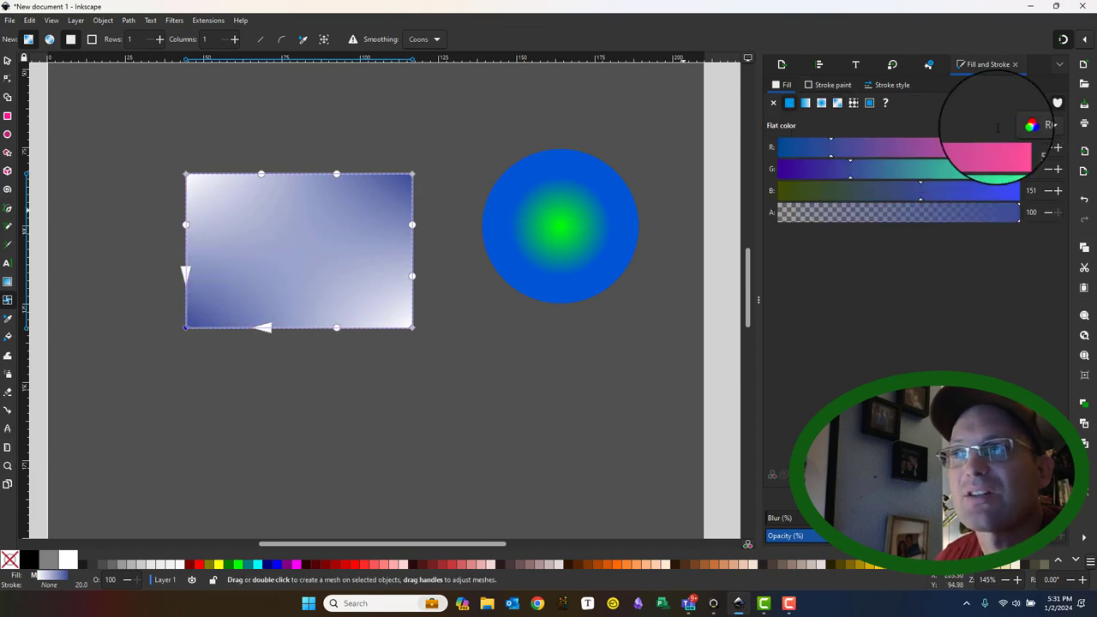
click(966, 169)
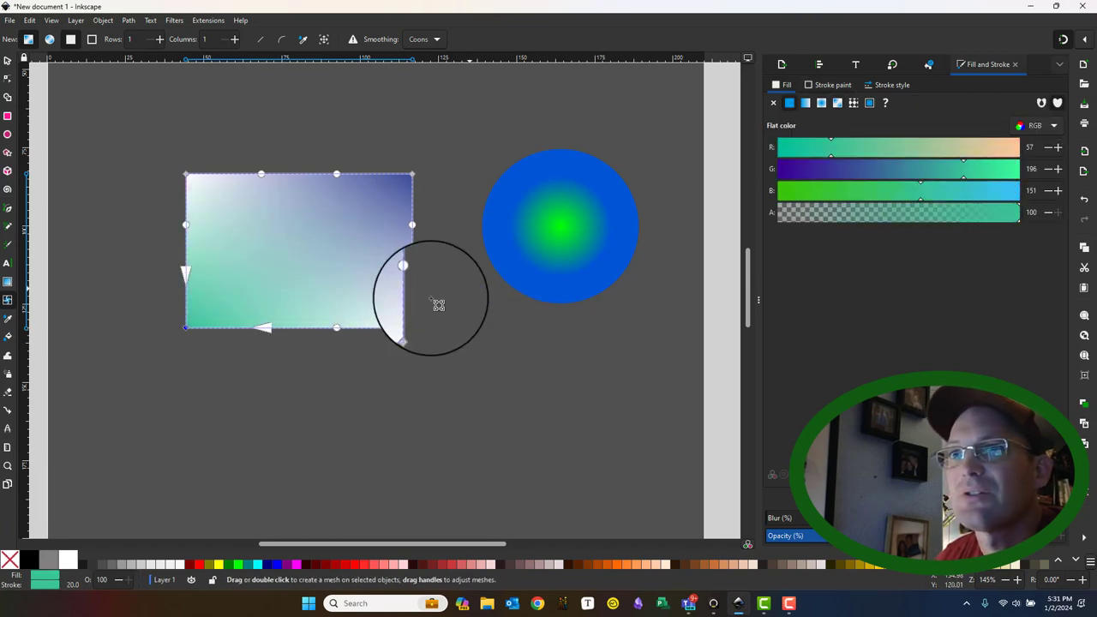
click(414, 172)
click(931, 176)
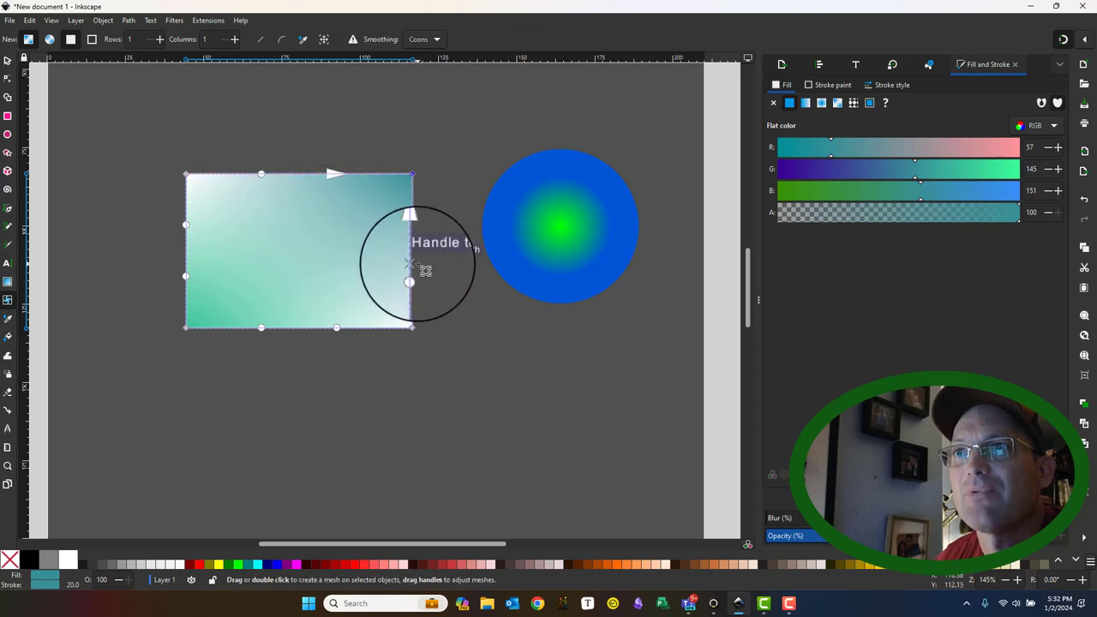
Step: Bend the rectangle's right, left, top and bottom edges inward into a pinched shape
drag(419, 284, 366, 242)
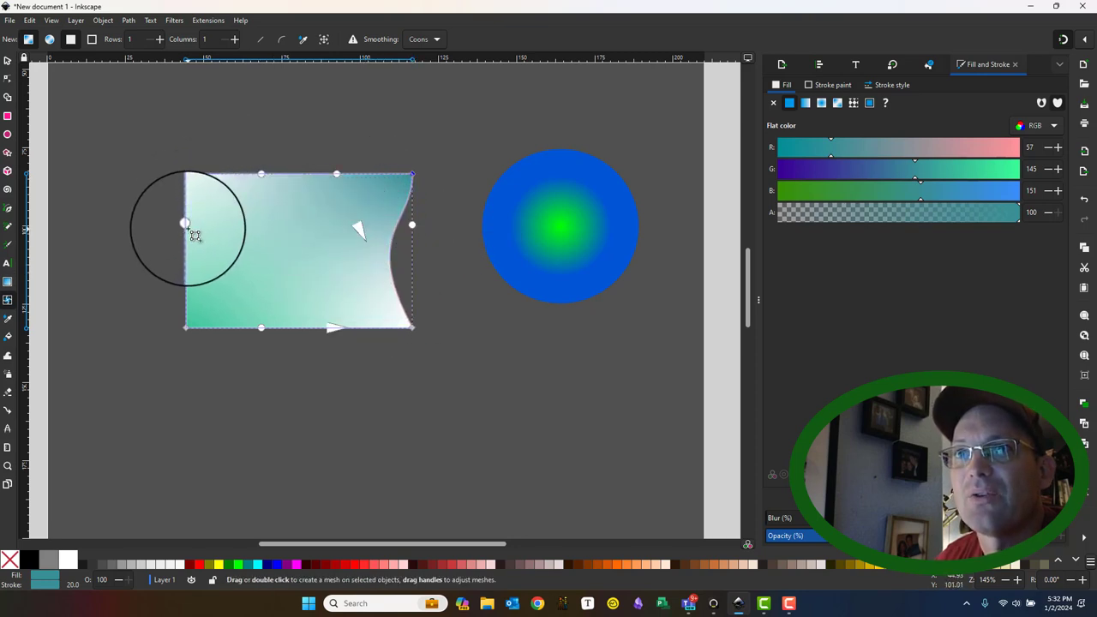
drag(187, 227, 275, 232)
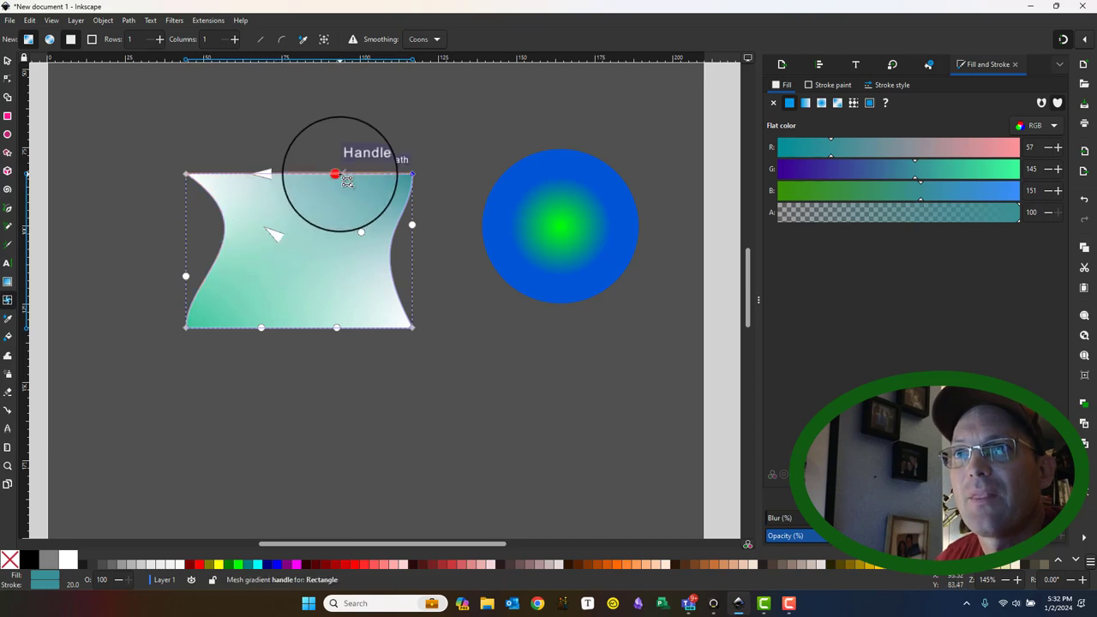
drag(347, 179, 343, 219)
drag(336, 330, 341, 292)
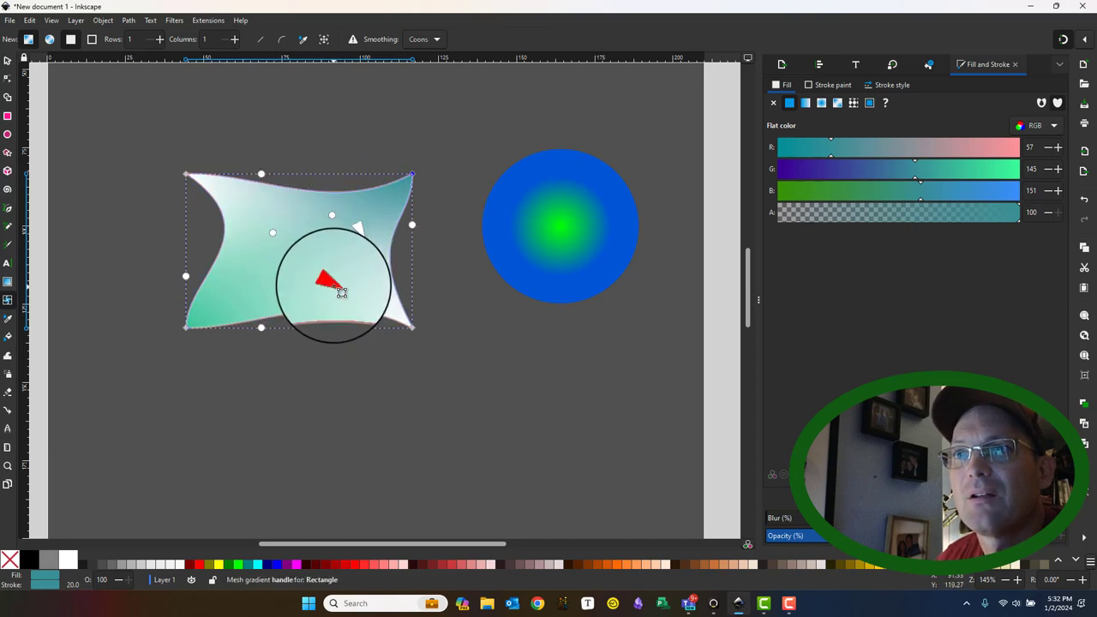
click(7, 60)
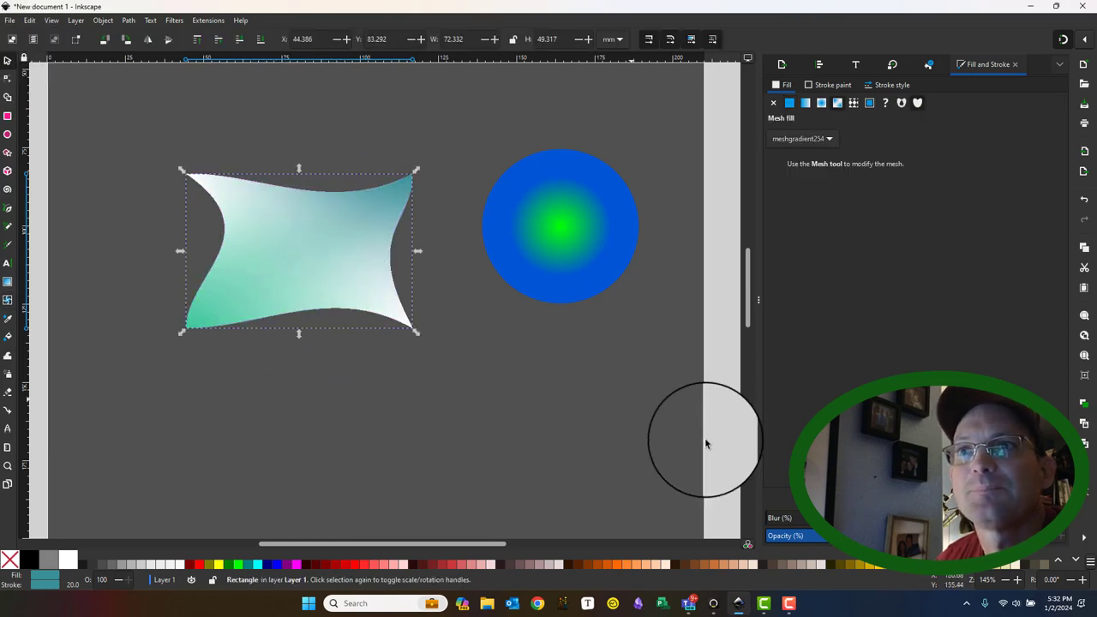
Step: Reset the rectangle to a flat teal fill, then apply a fresh mesh gradient
click(294, 251)
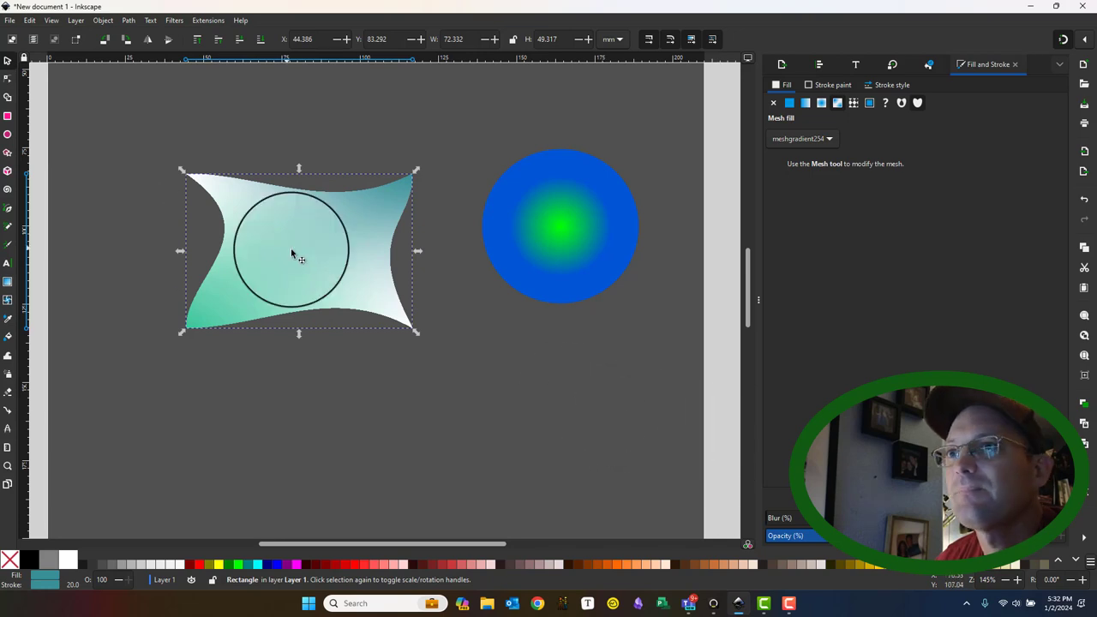
click(787, 102)
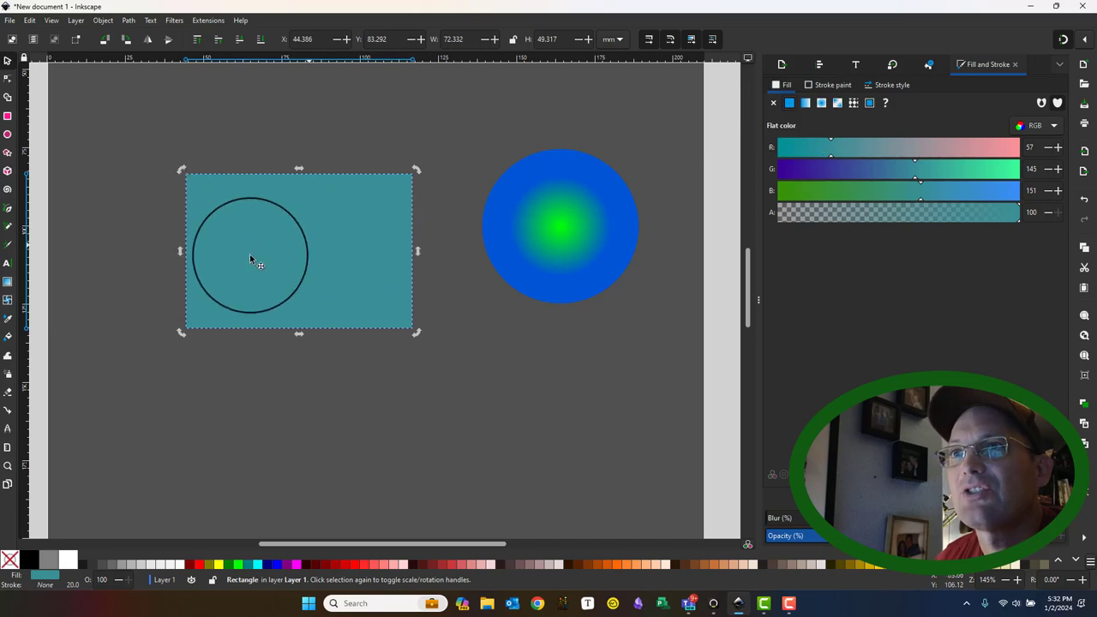
click(838, 103)
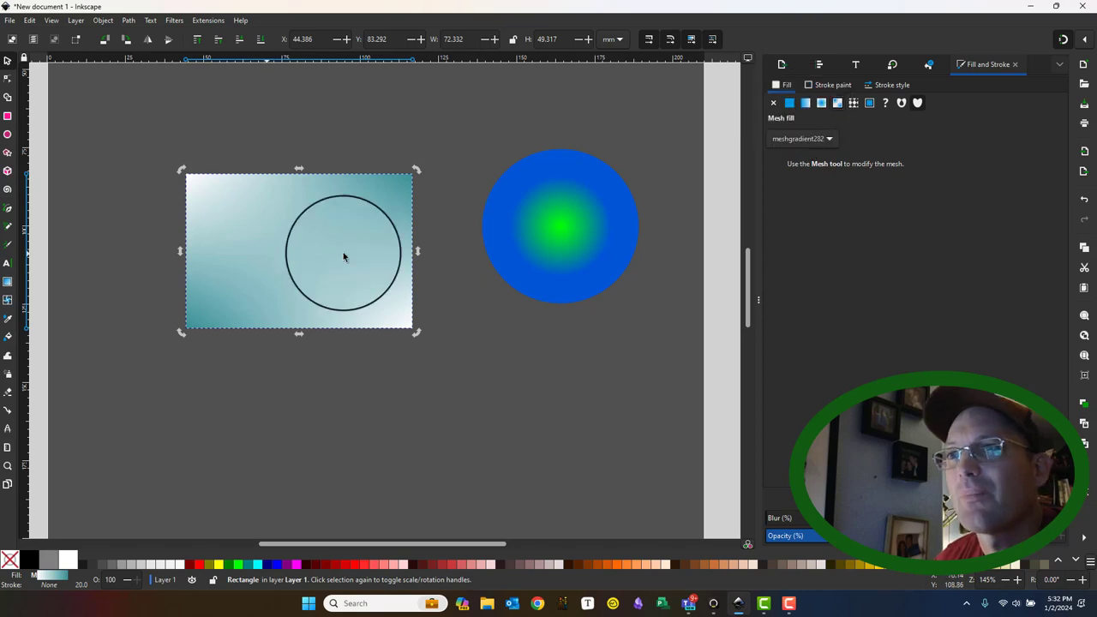
Step: Apply the 'Rectangles halftone shading 1' pattern from the shading category to the rectangle
click(853, 102)
scroll(1033, 265, down, 10)
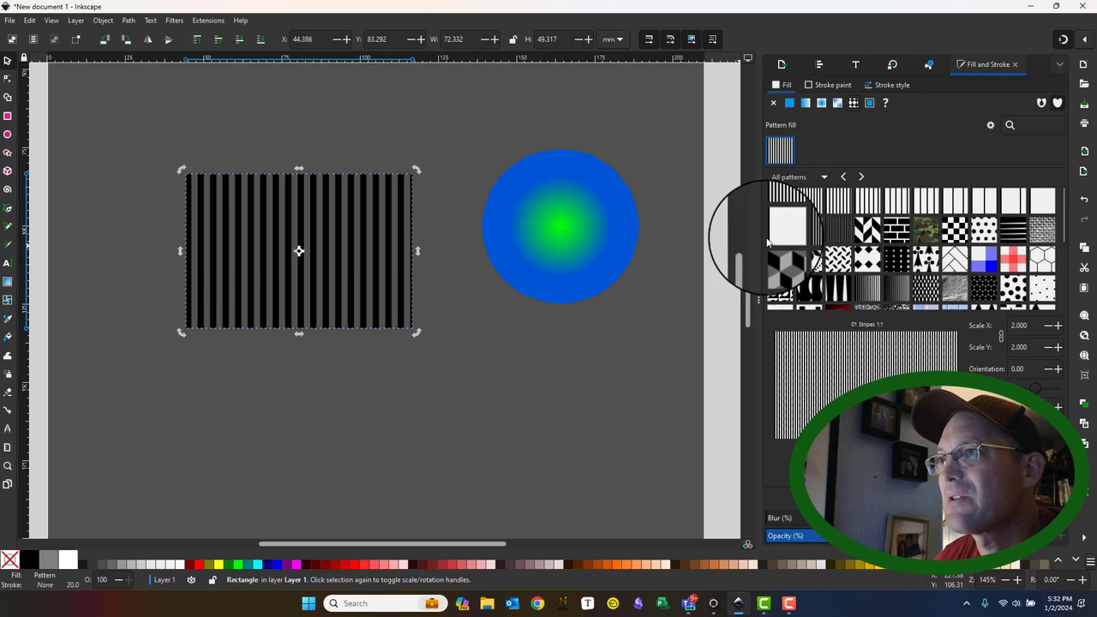
click(811, 224)
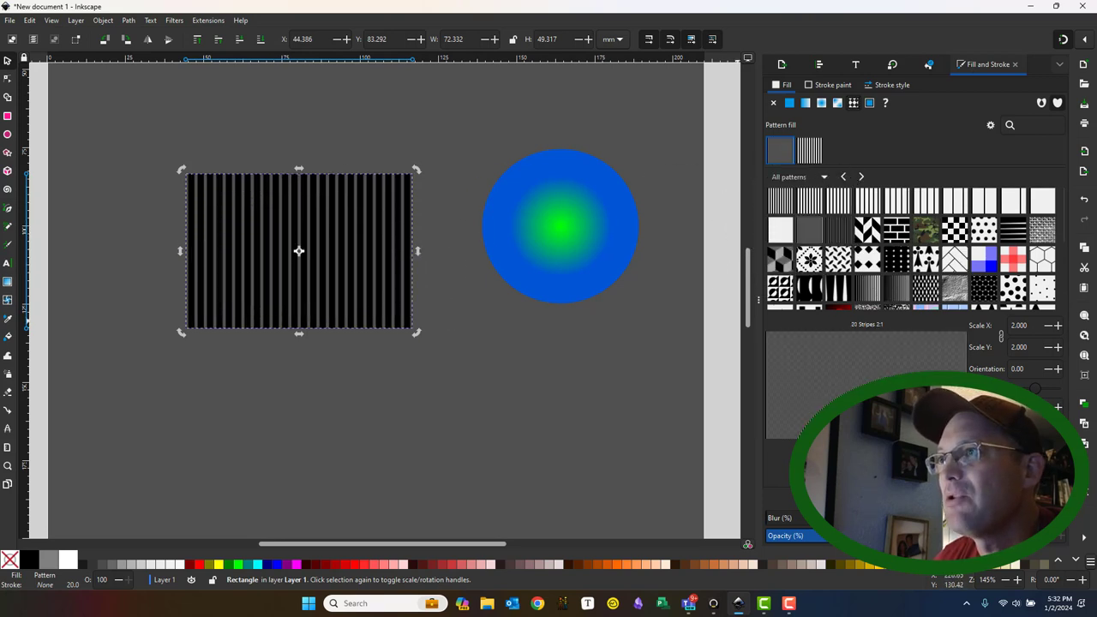
click(824, 177)
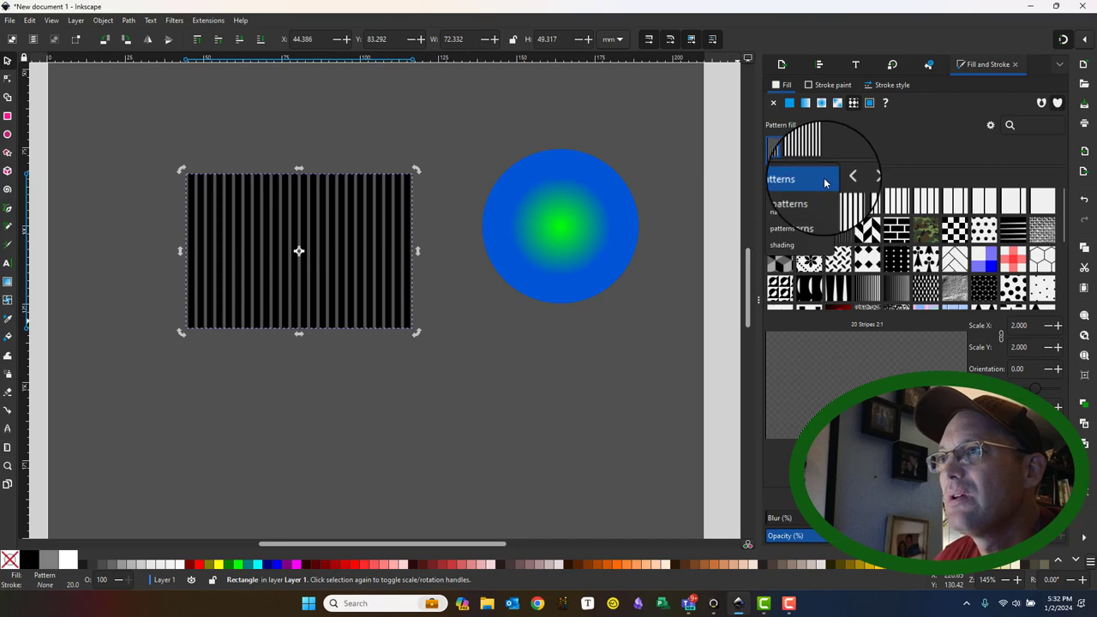
click(810, 224)
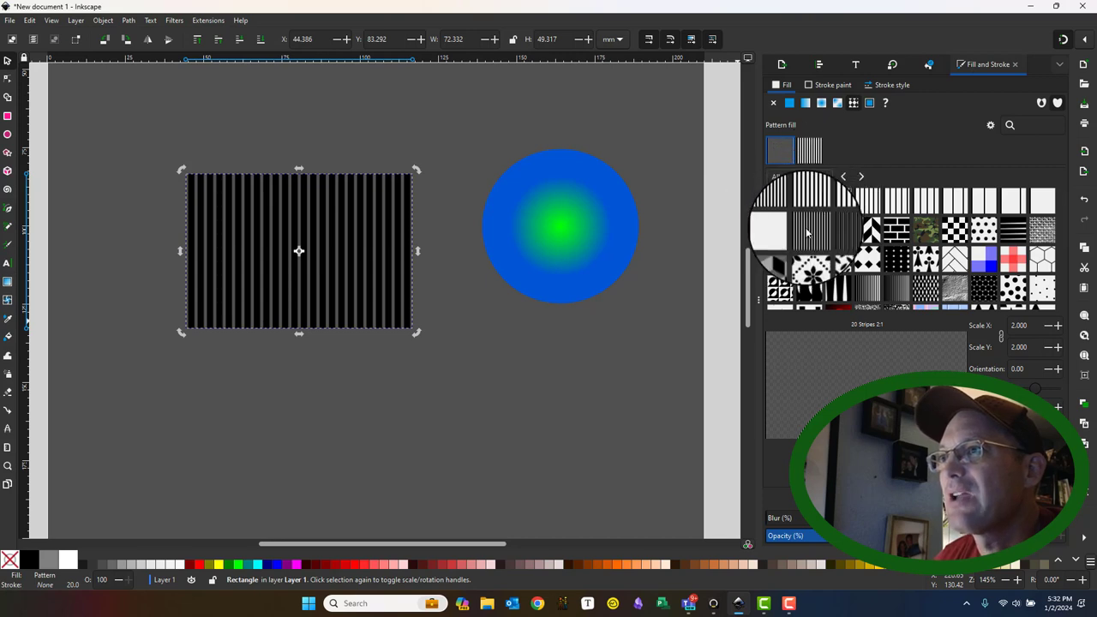
click(824, 178)
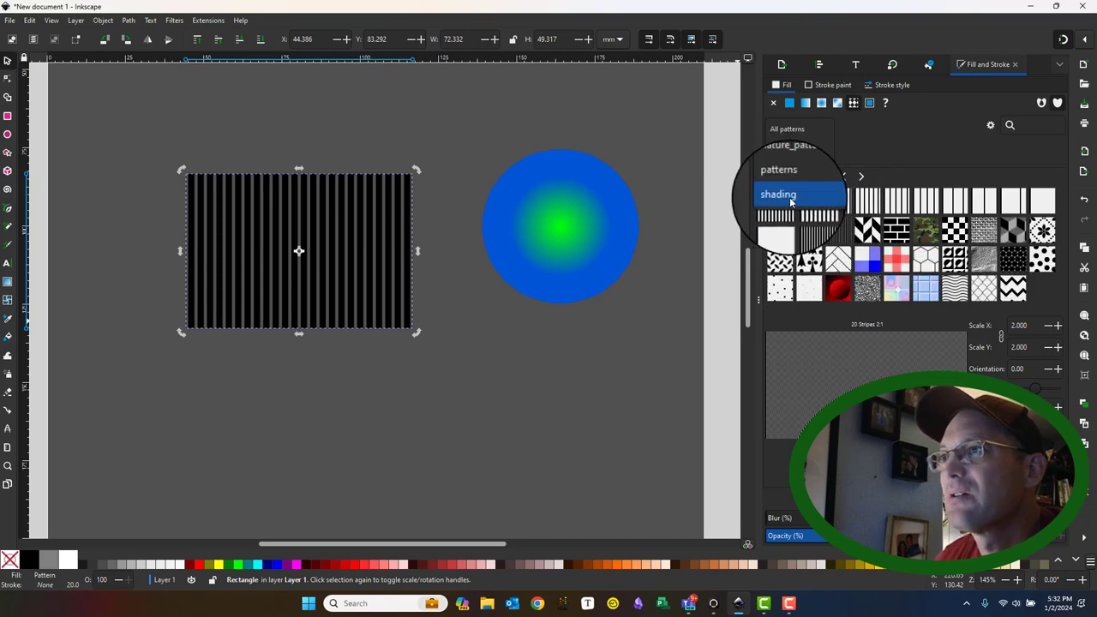
click(819, 195)
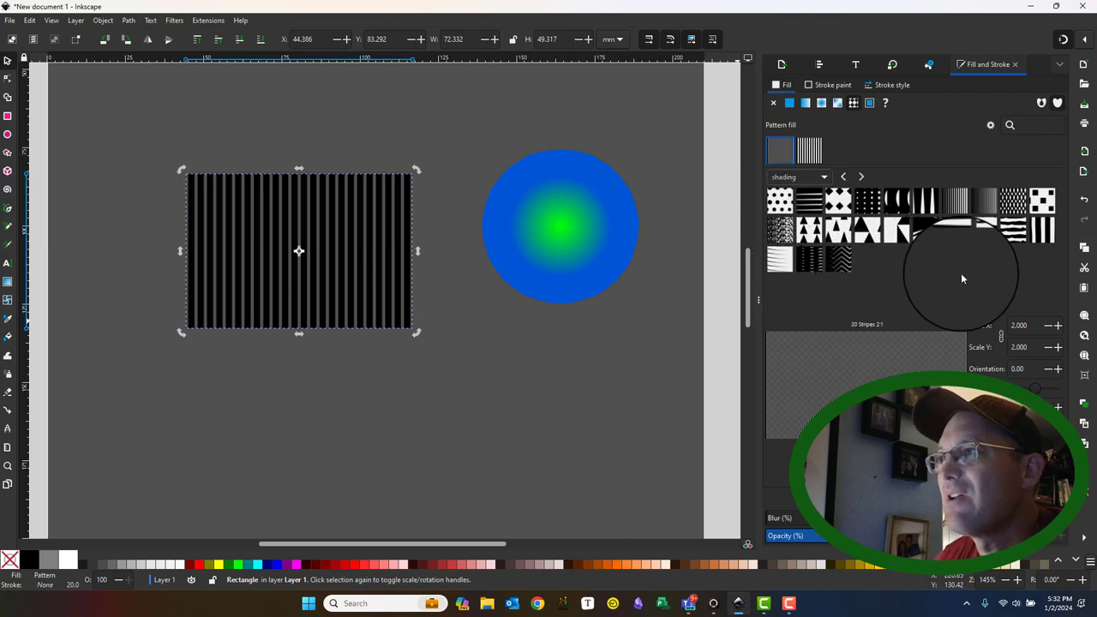
click(1046, 210)
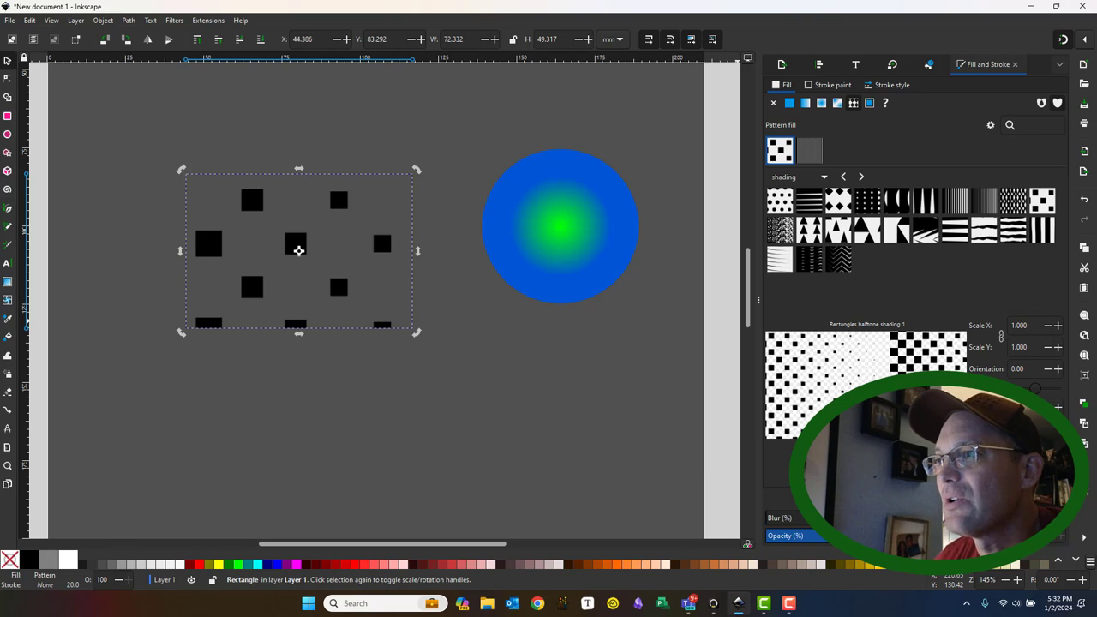
Step: Try a teal swatch fill on the rectangle, then set its fill to none
click(870, 104)
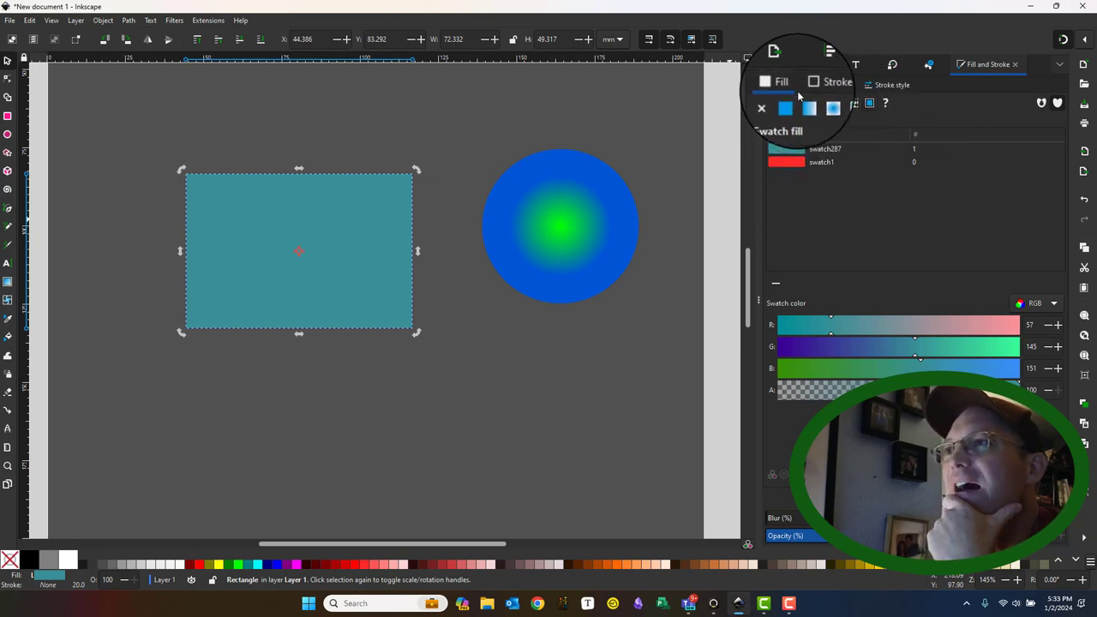
click(825, 85)
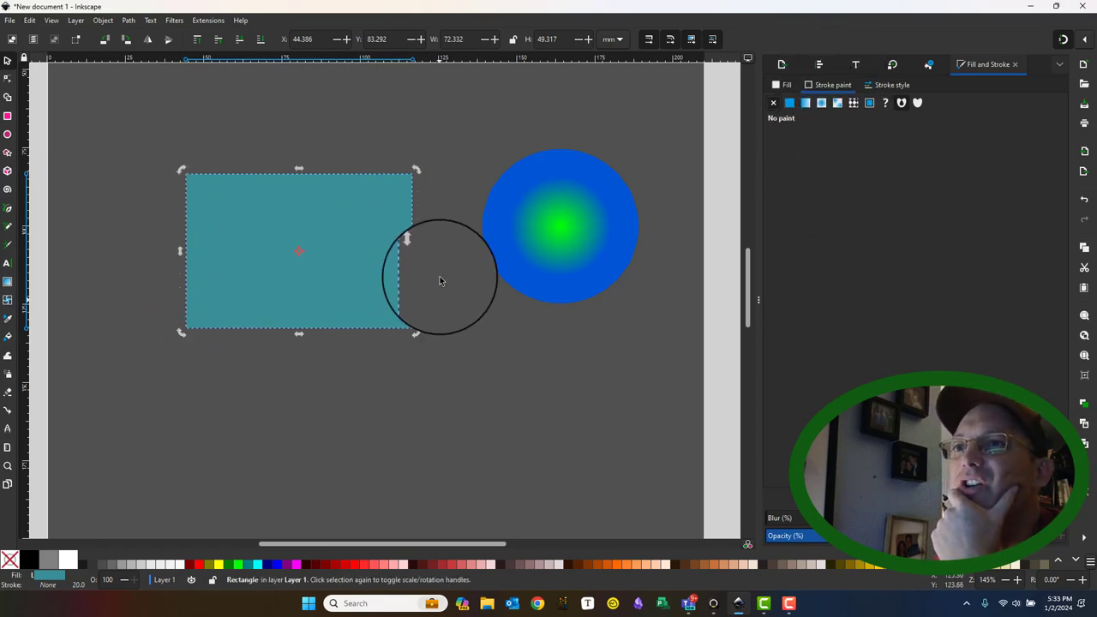
click(776, 111)
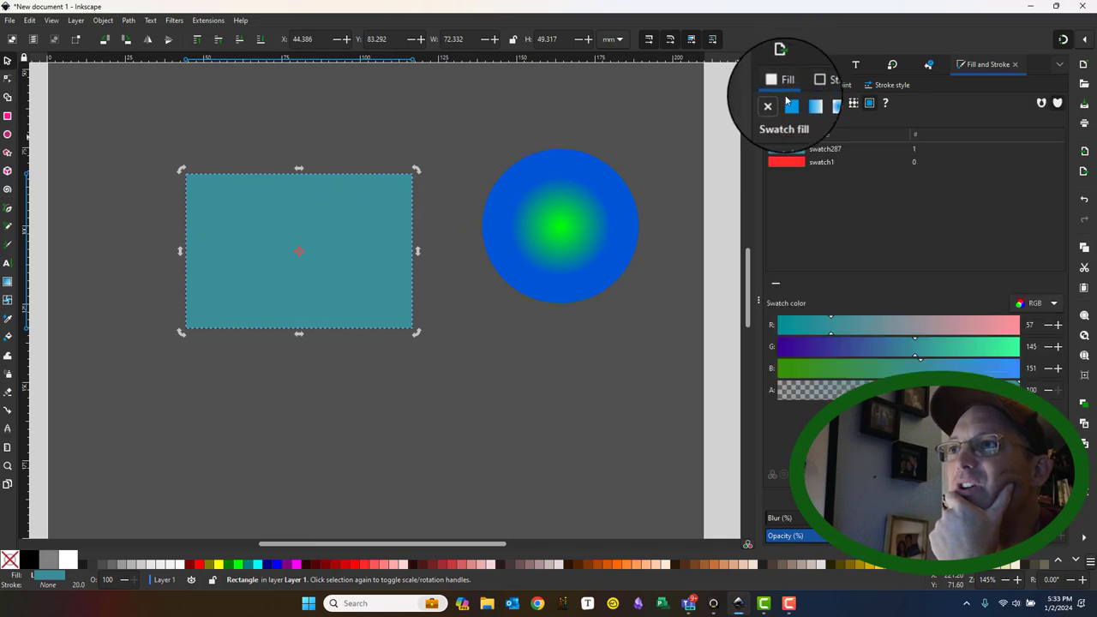
click(777, 104)
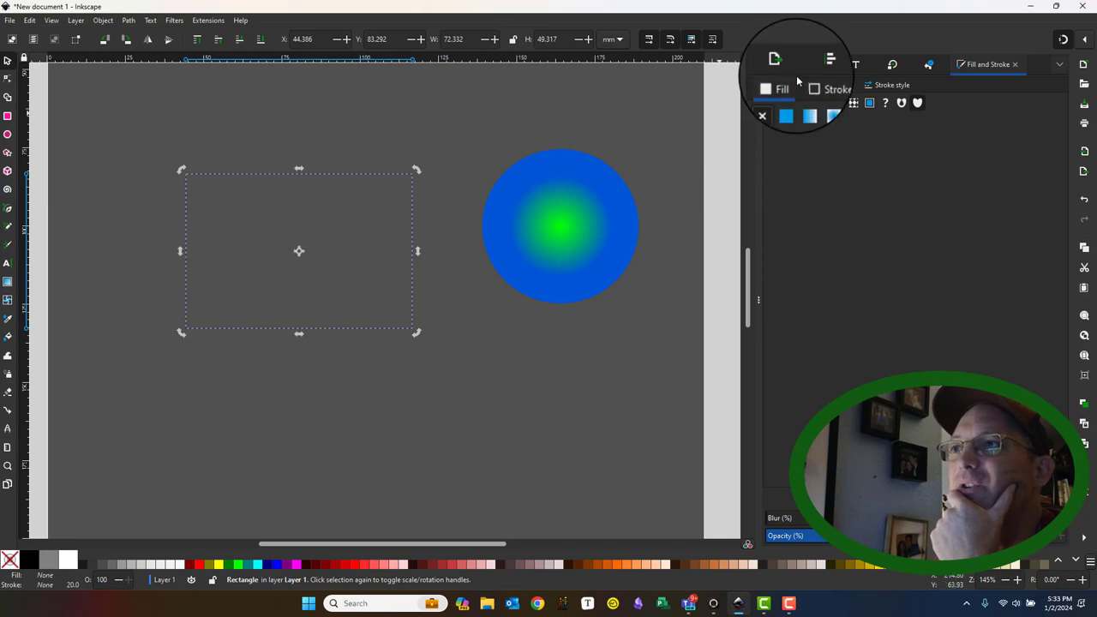
Step: Give the rectangle a flat purple stroke of R 106, G 84, B 151
click(788, 105)
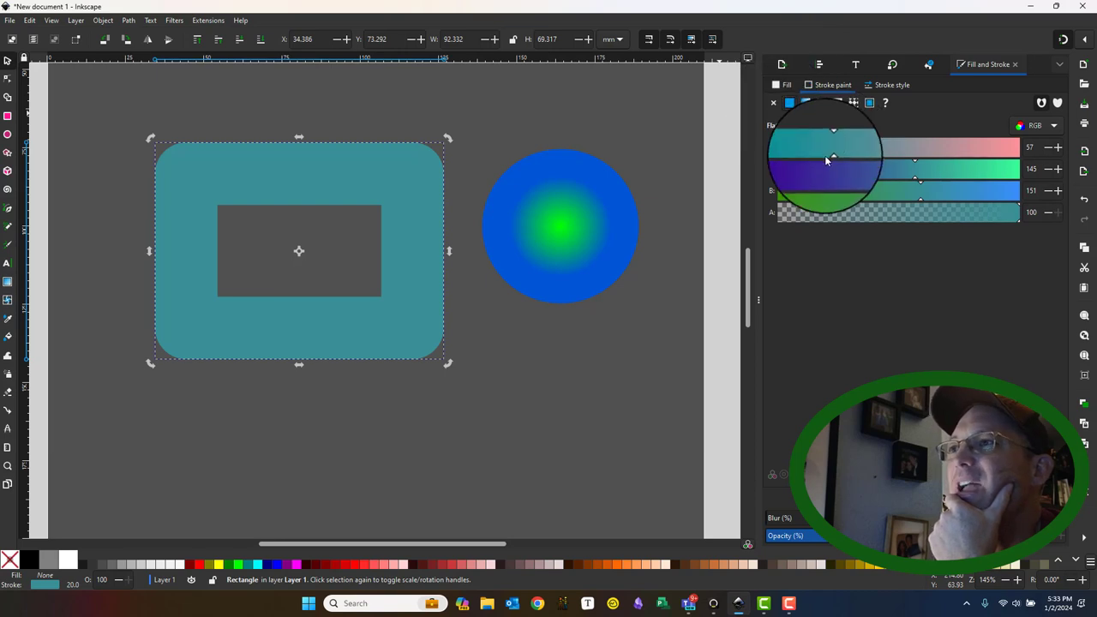
mouse_move(825, 159)
mouse_down()
mouse_move(906, 161)
mouse_move(874, 158)
mouse_move(917, 182)
mouse_move(821, 171)
mouse_move(886, 171)
mouse_move(858, 175)
mouse_up()
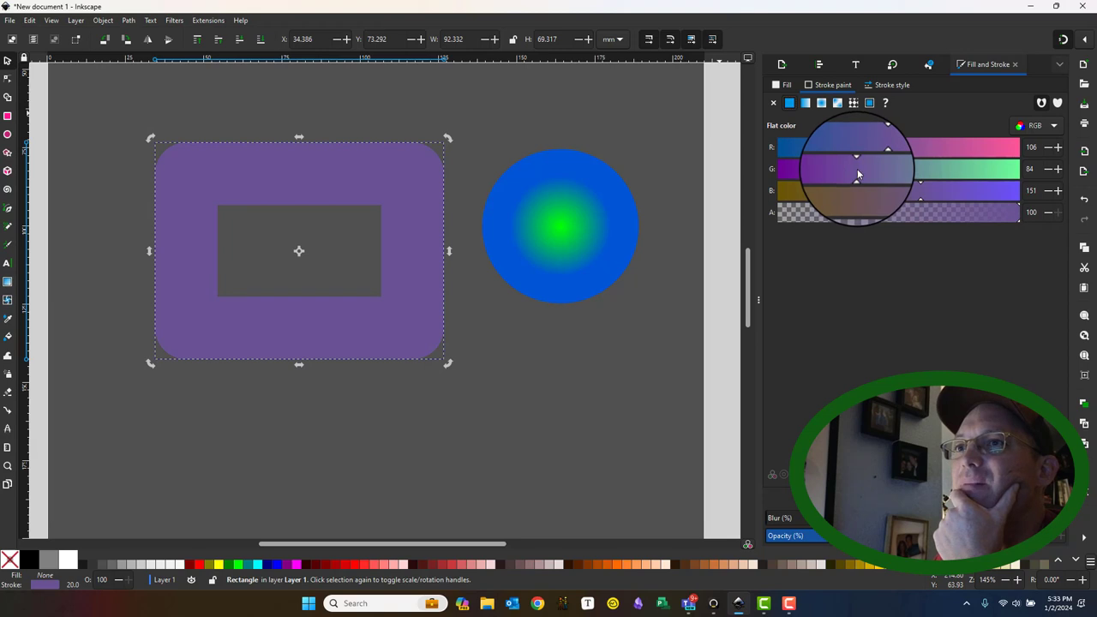
click(806, 103)
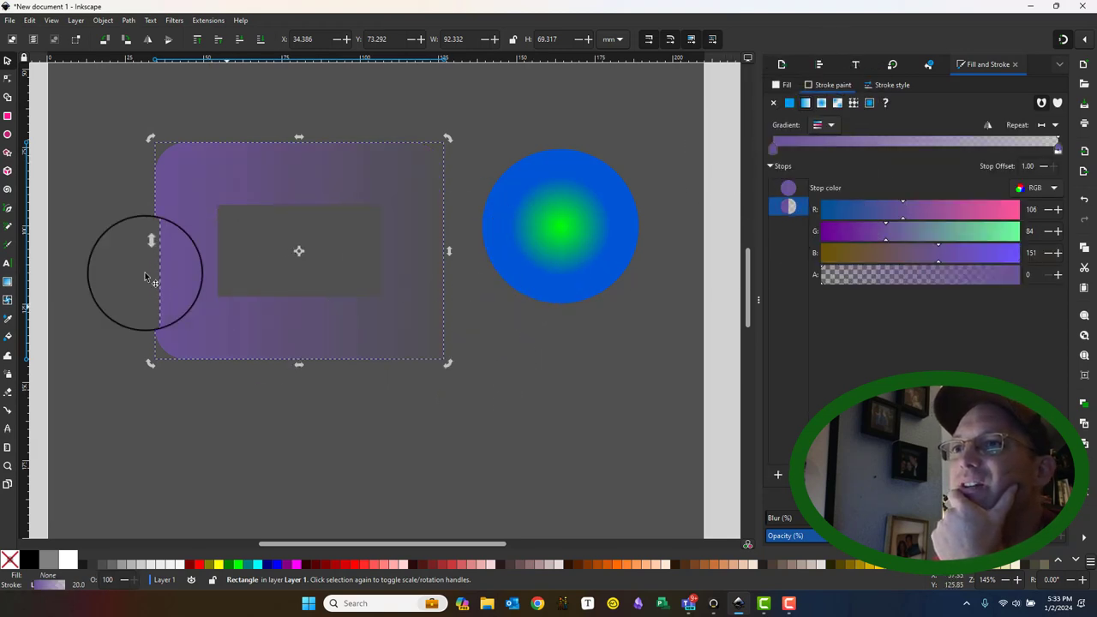
click(790, 103)
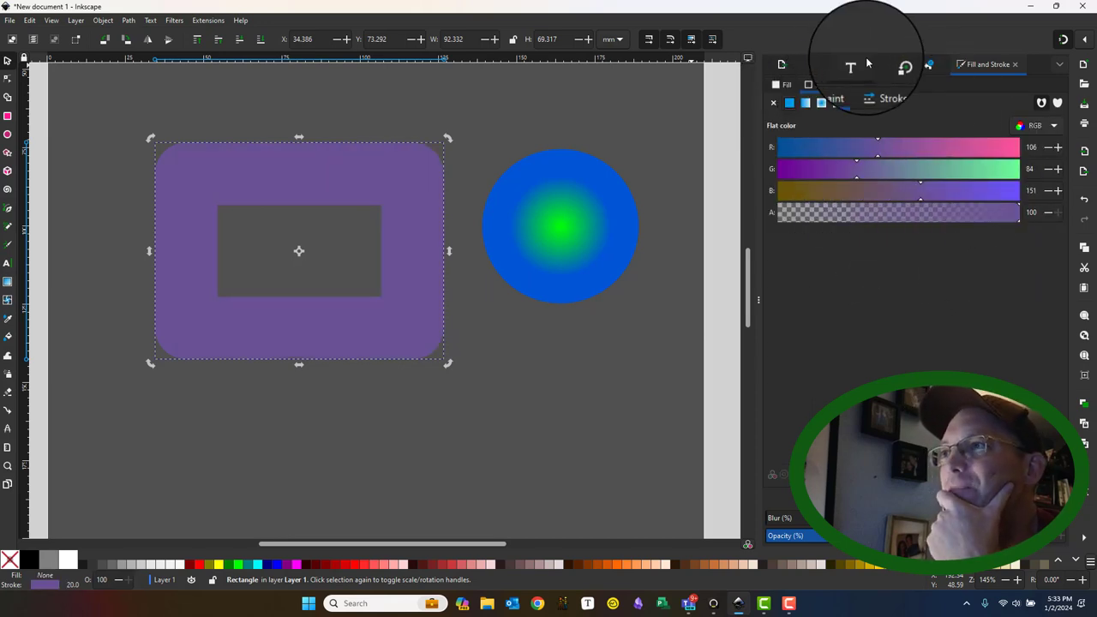
Step: Set the rectangle's purple stroke width to 5 mm
click(887, 86)
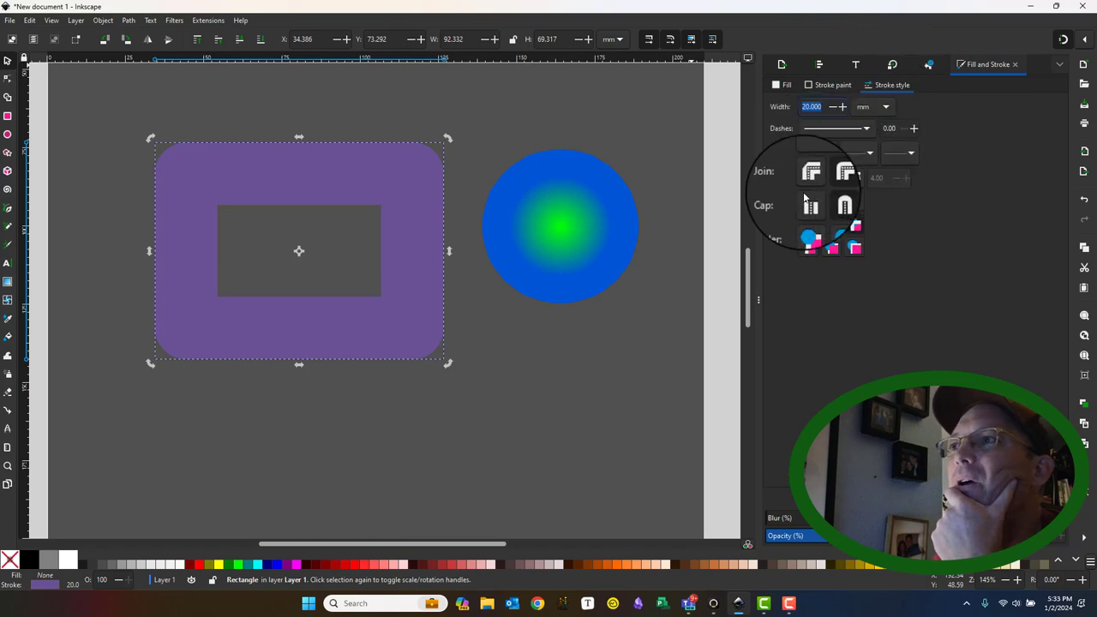
click(825, 107)
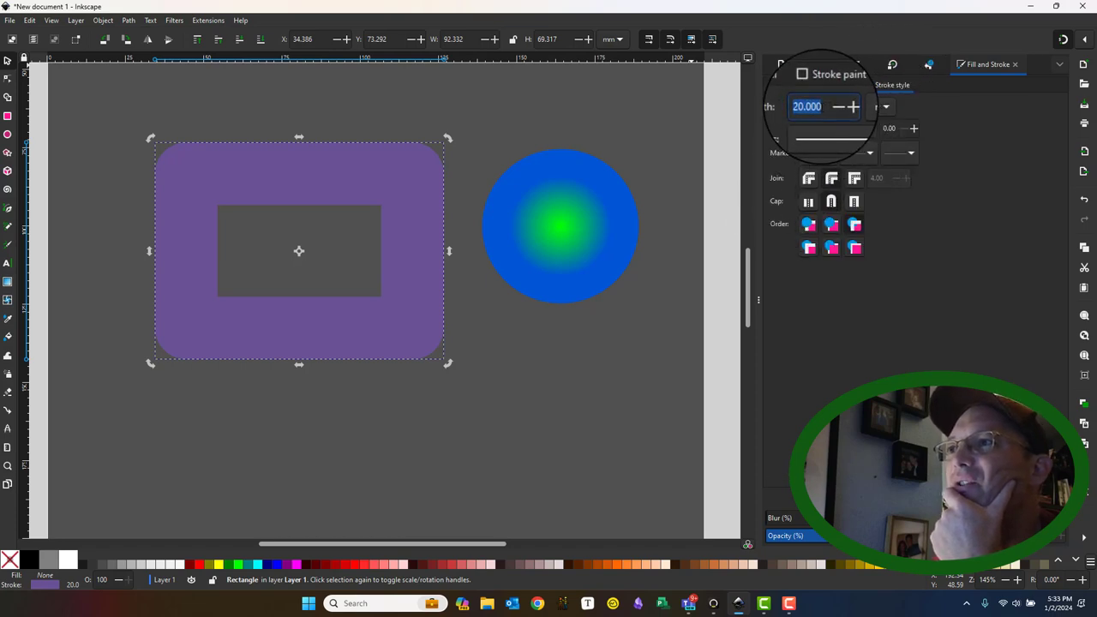
text(5)
key(Return)
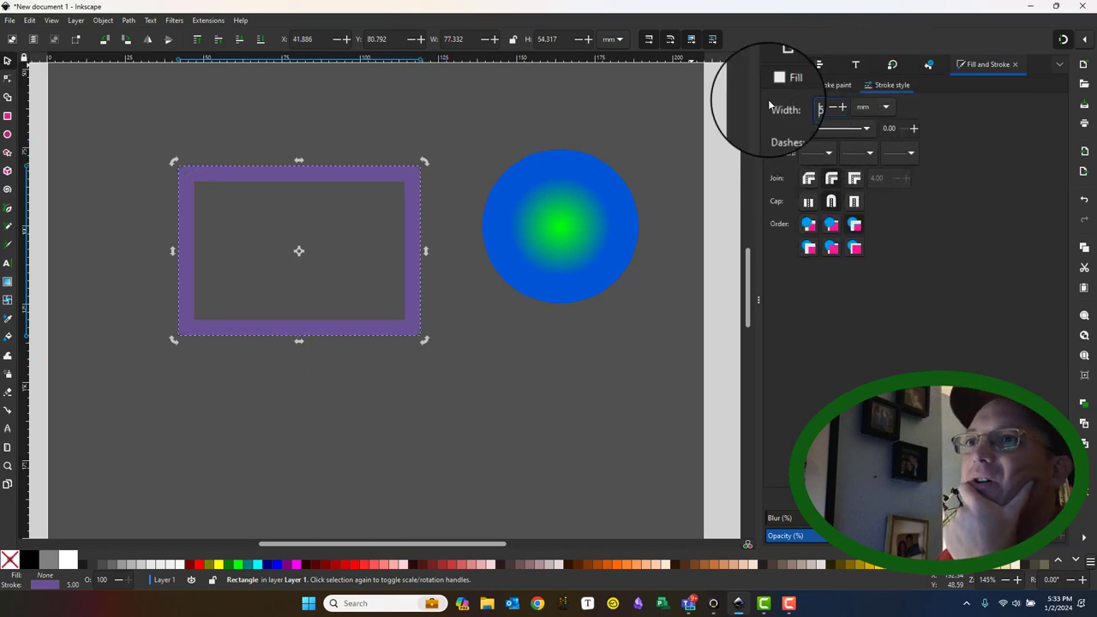
Step: Try several dash patterns (2 6, 3 3, custom 3 2), then return the outline to solid
click(848, 135)
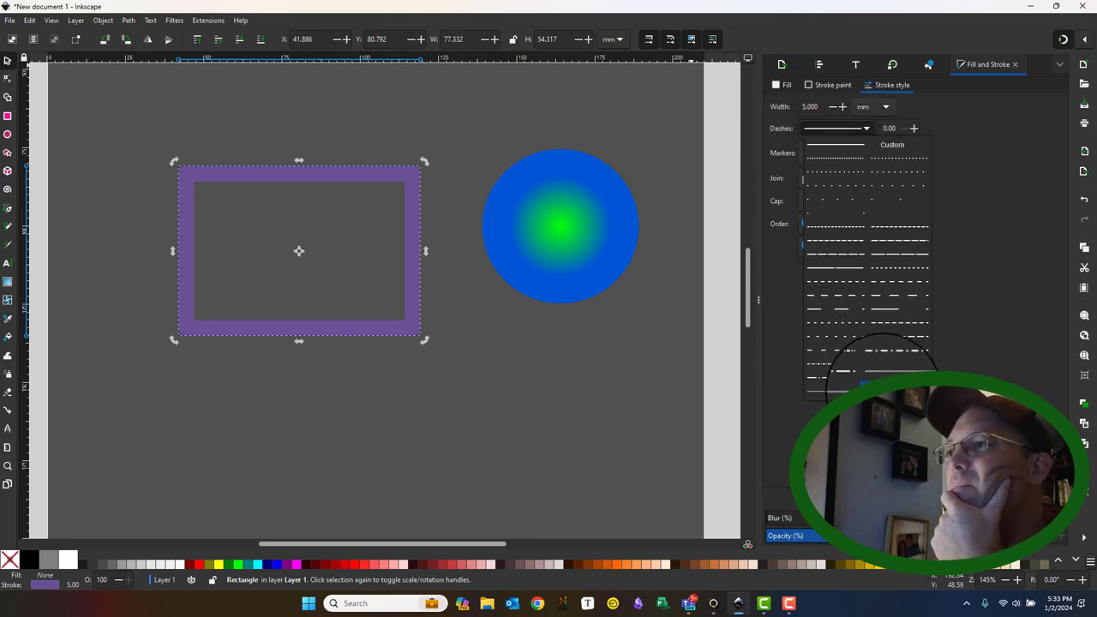
click(910, 276)
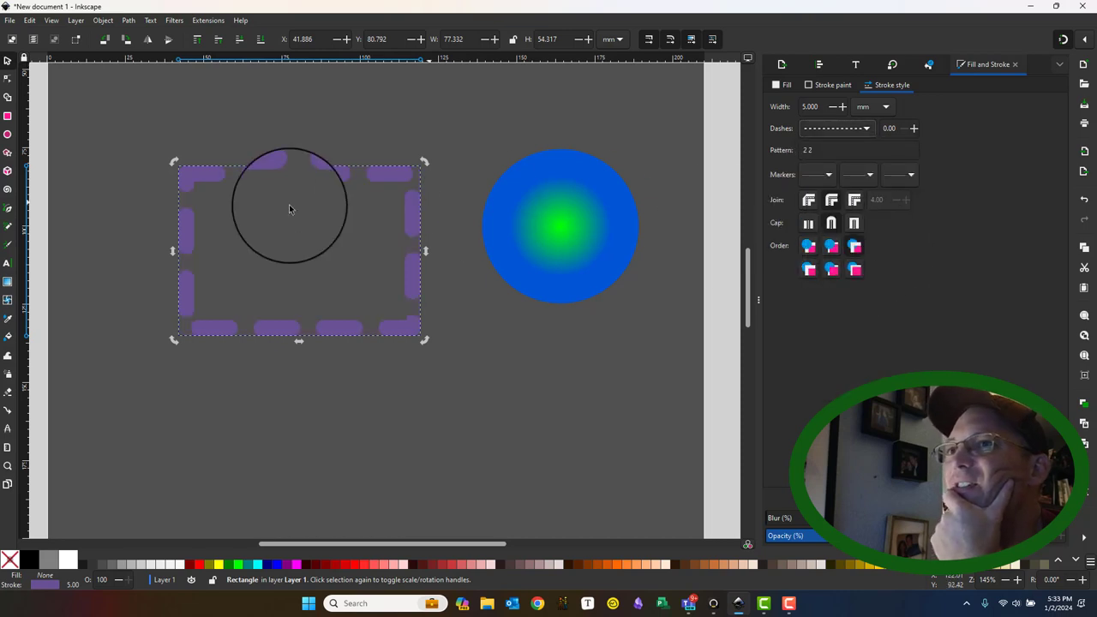
click(864, 129)
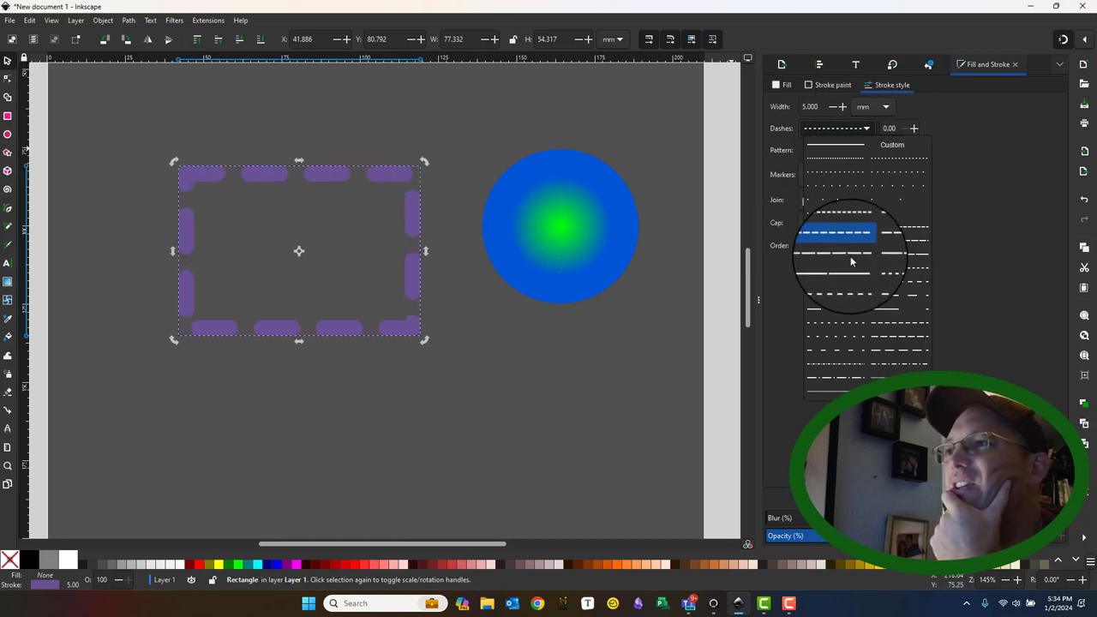
click(839, 342)
click(833, 129)
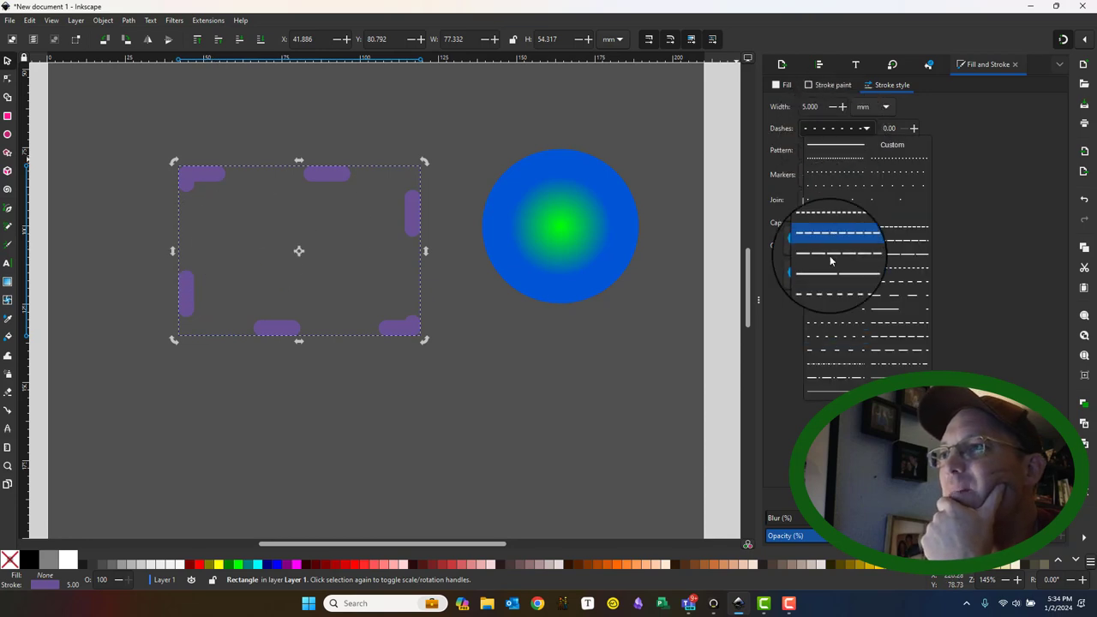
click(825, 284)
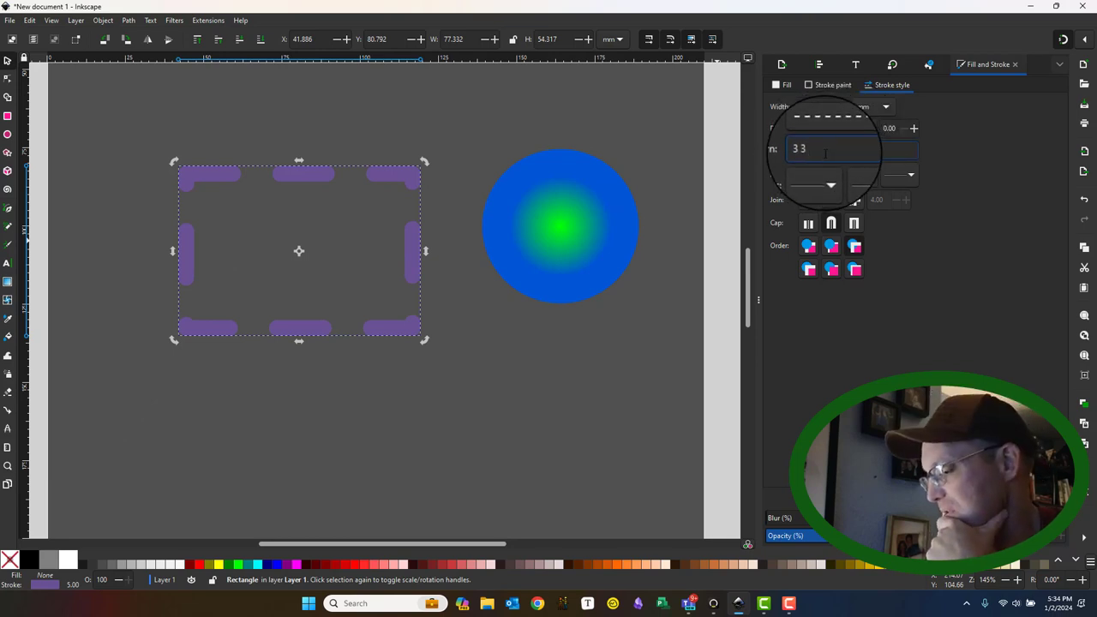
text(2)
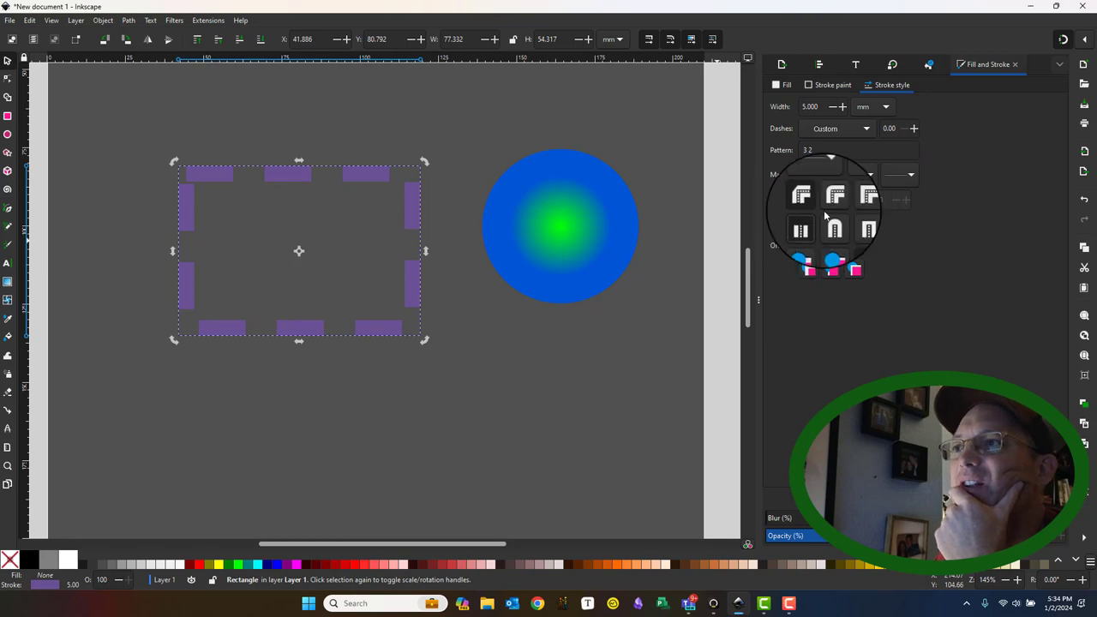
click(867, 128)
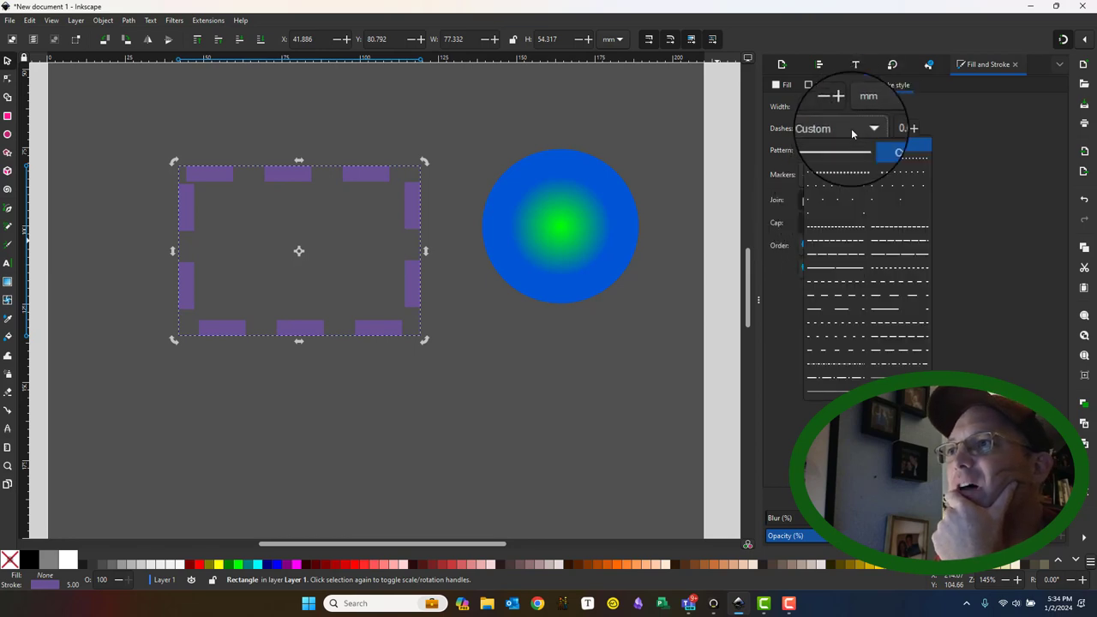
click(836, 142)
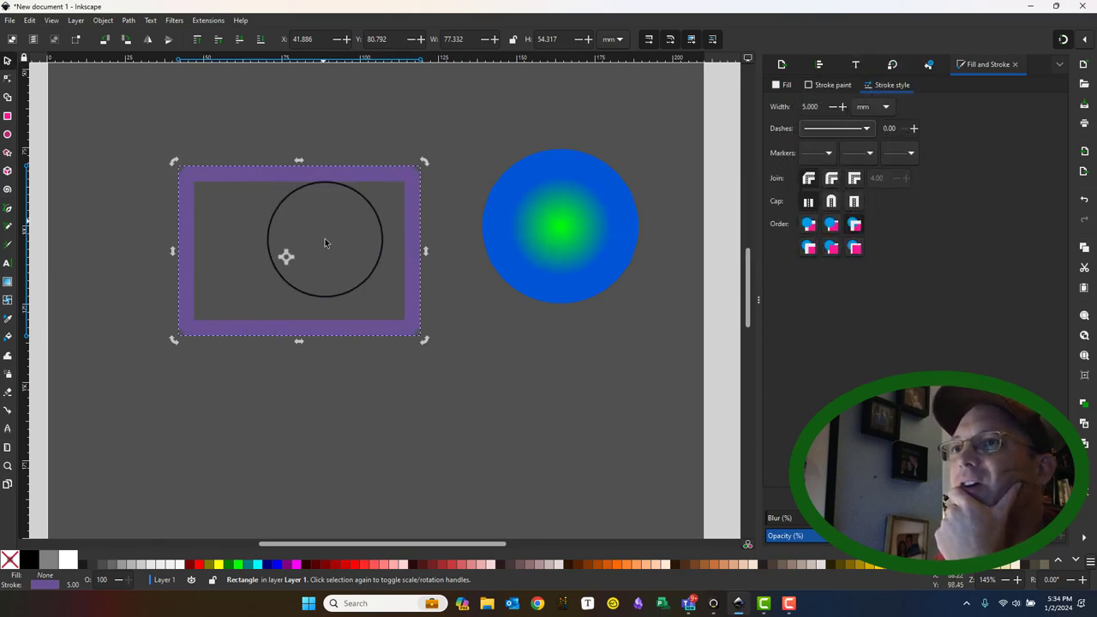
Step: Deselect and reselect the purple rectangle by its outline to check the thinner stroke
click(429, 176)
scroll(403, 167, up, 4)
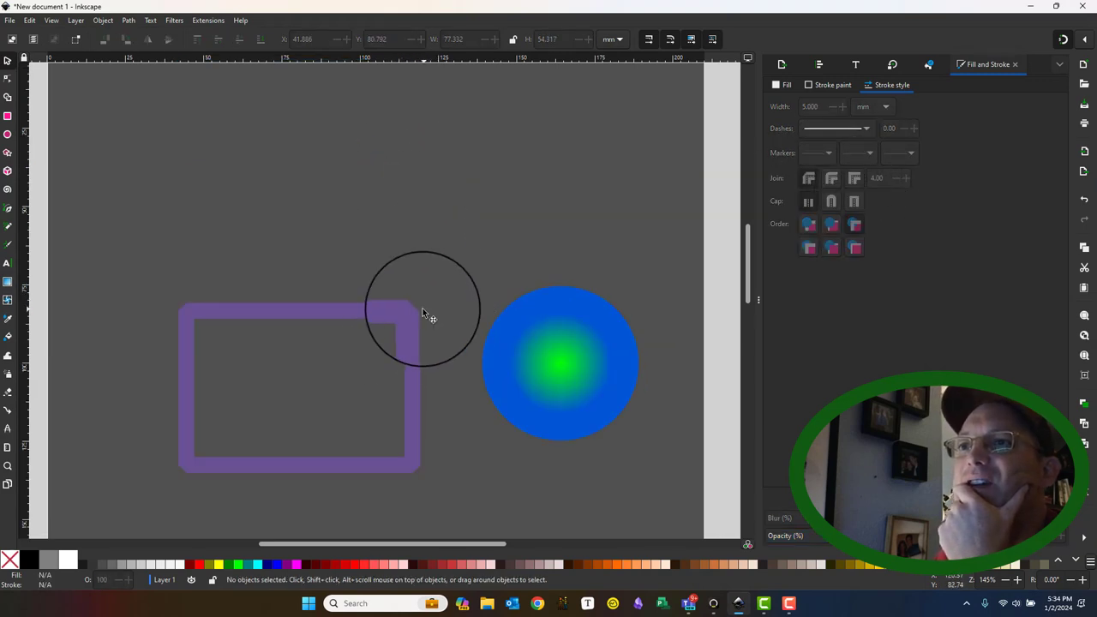
scroll(421, 311, down, 3)
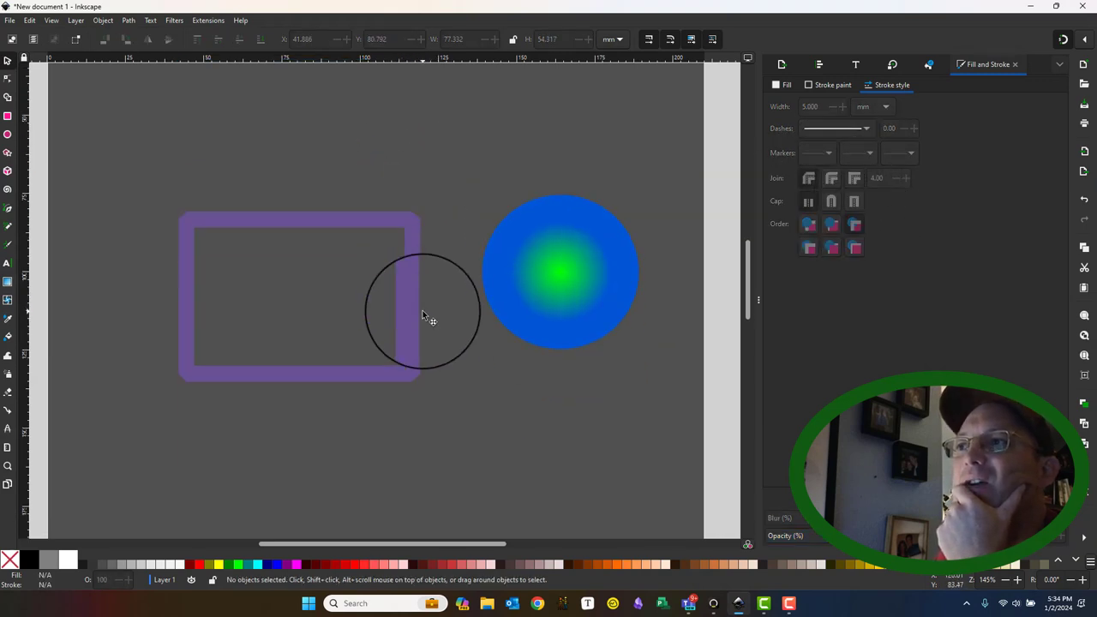
click(369, 381)
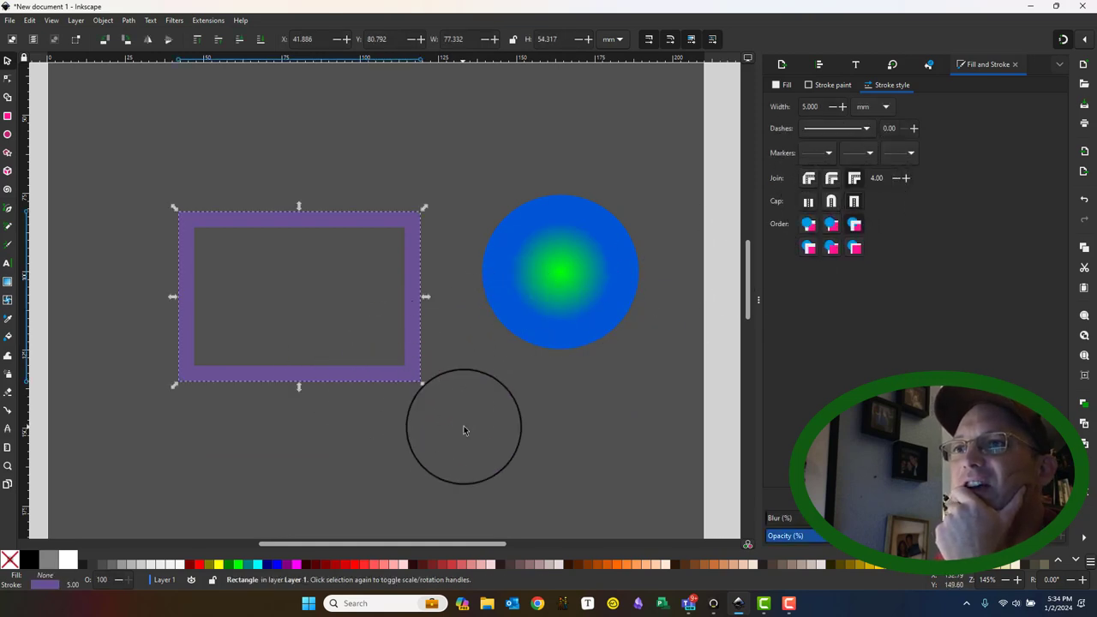
click(393, 388)
click(415, 238)
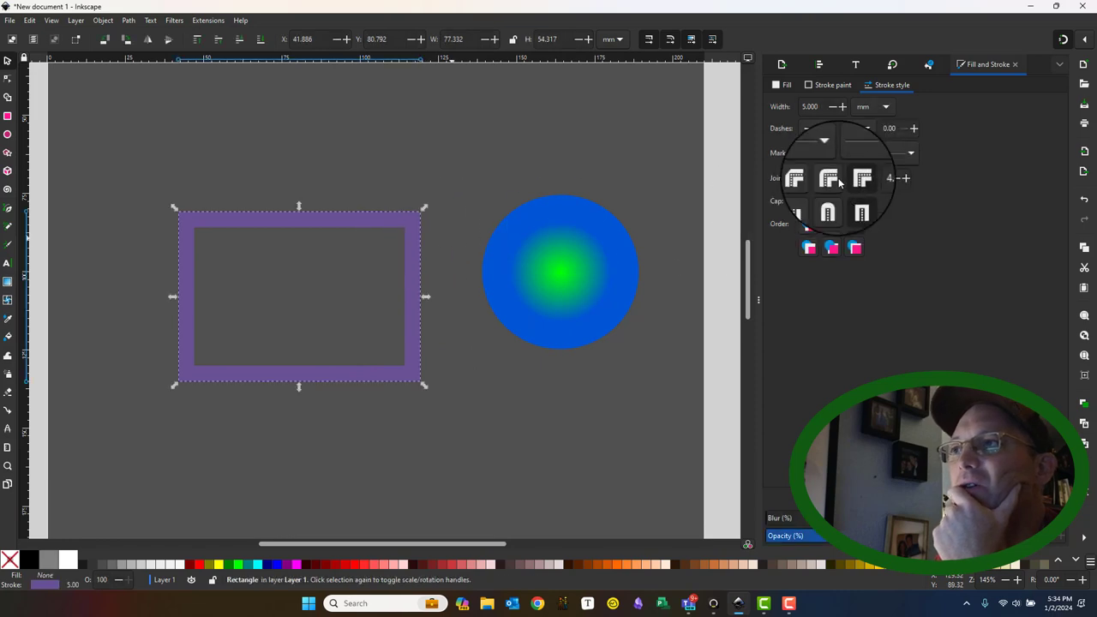
click(440, 238)
click(416, 234)
scroll(415, 227, up, 4)
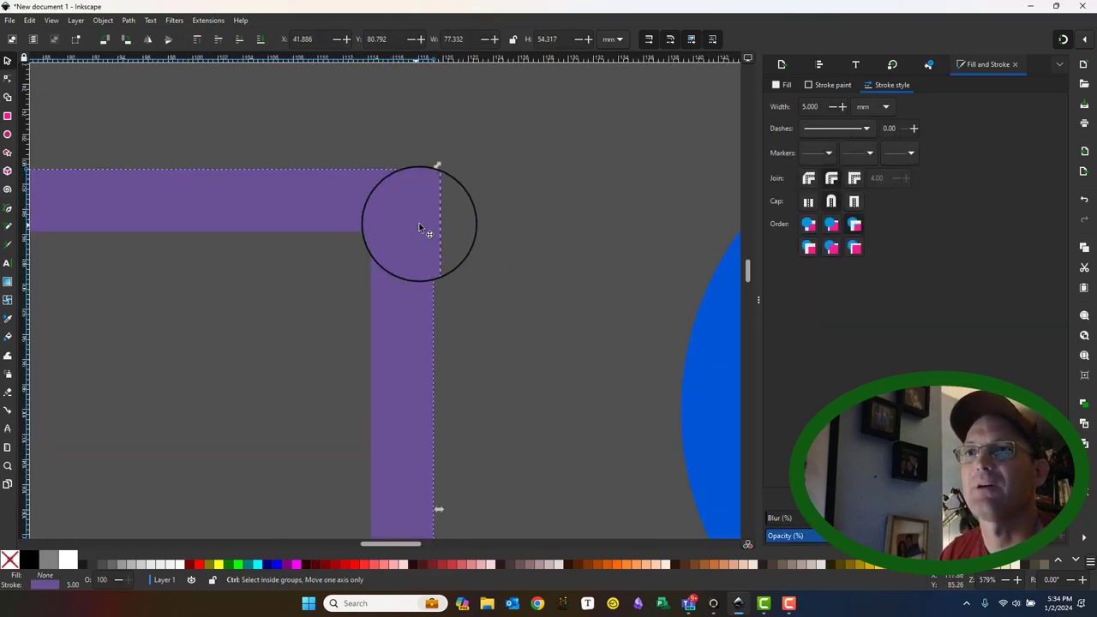
scroll(512, 220, down, 3)
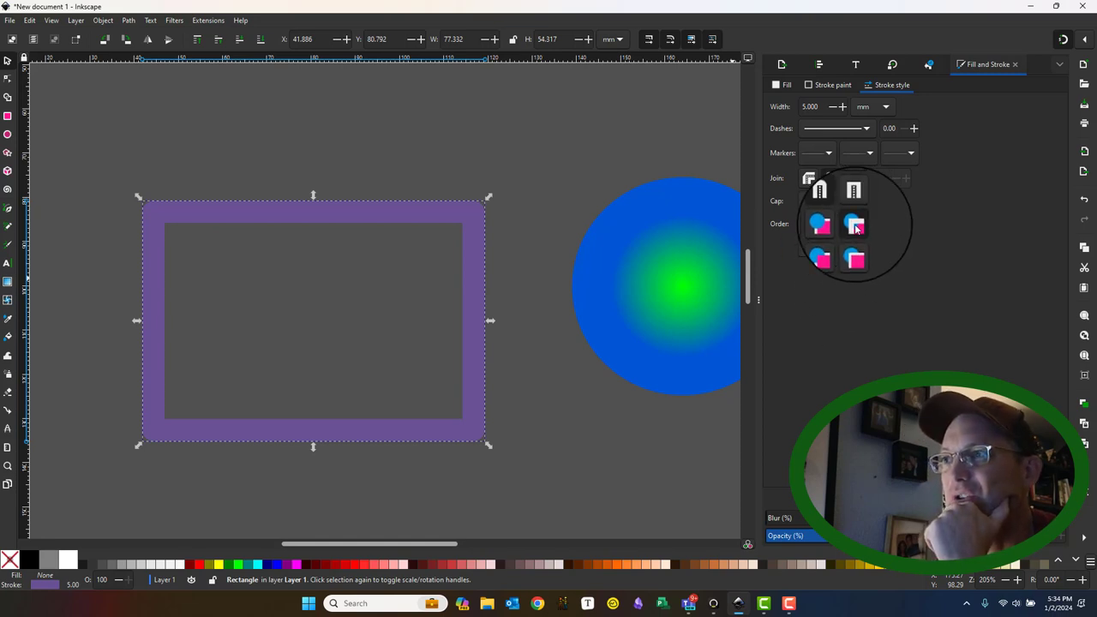
Step: Draw a straight line with the Bezier tool above the rectangle
click(438, 161)
click(8, 210)
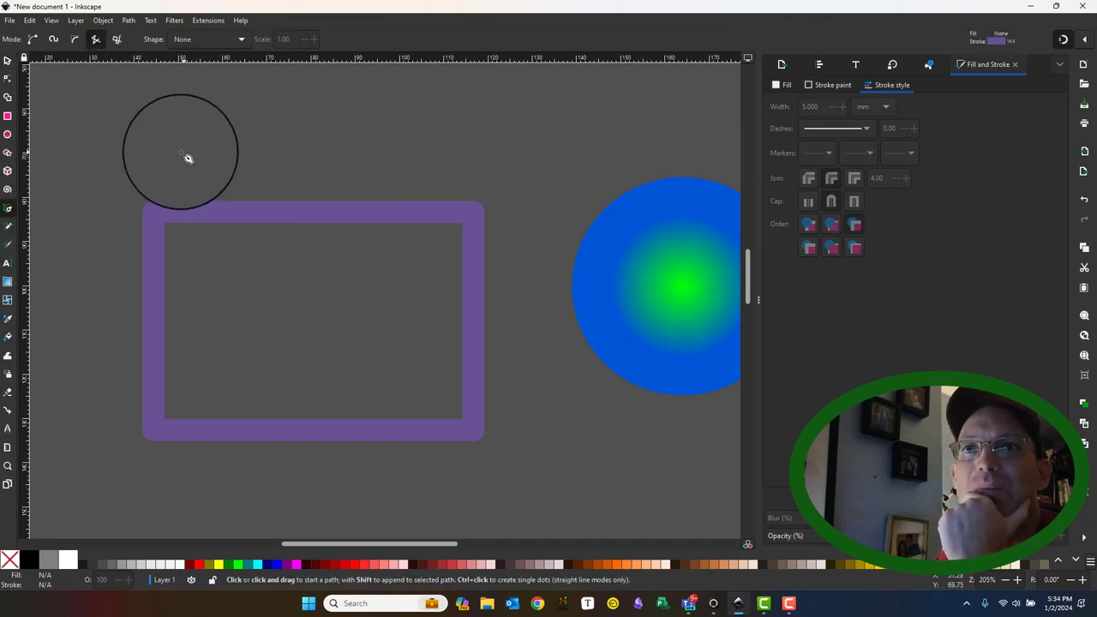
click(141, 112)
double_click(572, 135)
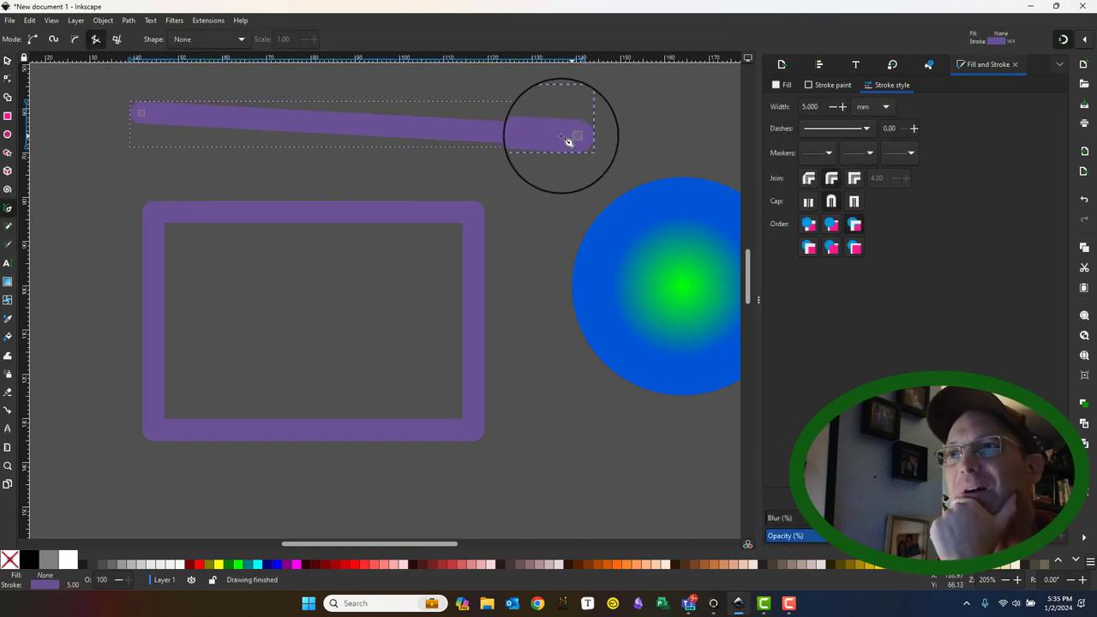
Step: Set the line's fill to none and recolour its stroke green (G 206)
click(781, 84)
click(790, 101)
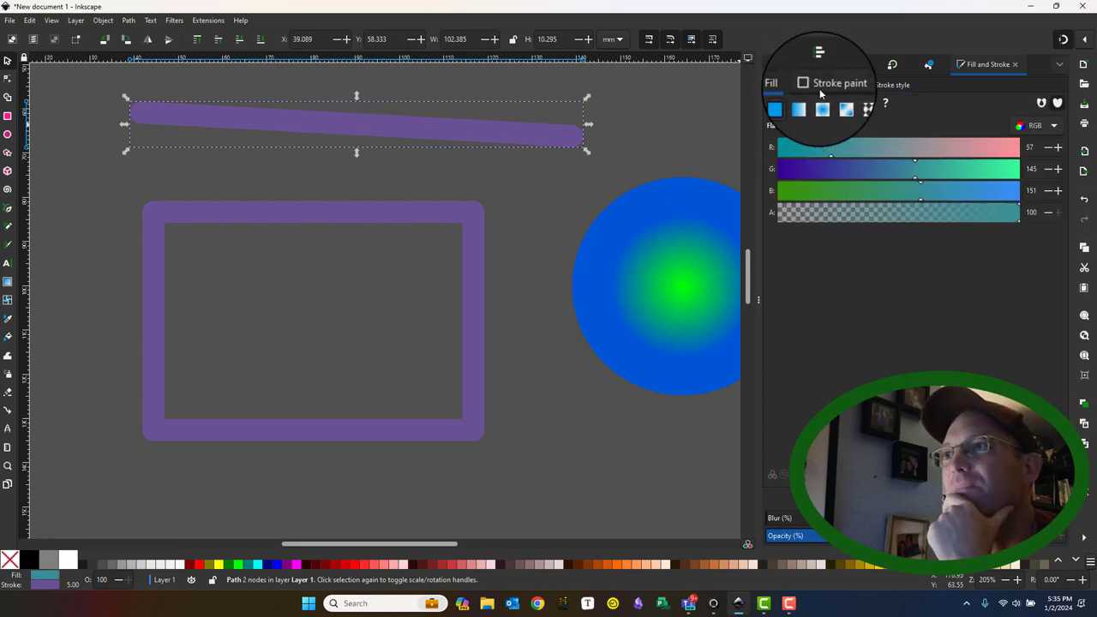
click(766, 101)
click(841, 87)
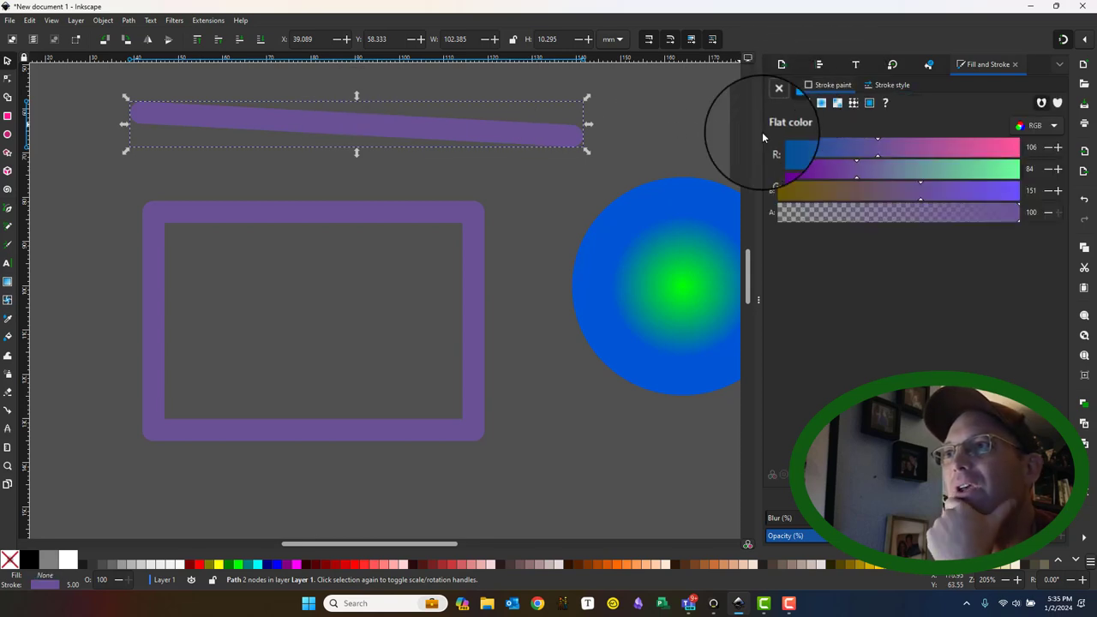
mouse_move(864, 174)
mouse_down()
mouse_move(979, 170)
mouse_move(958, 160)
mouse_up()
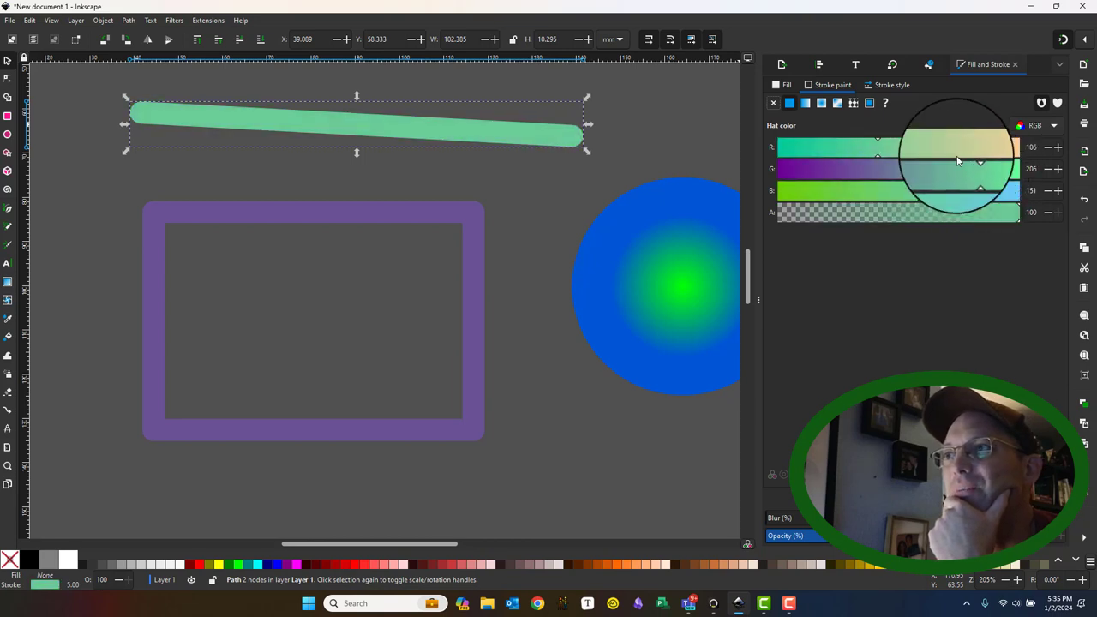
click(888, 87)
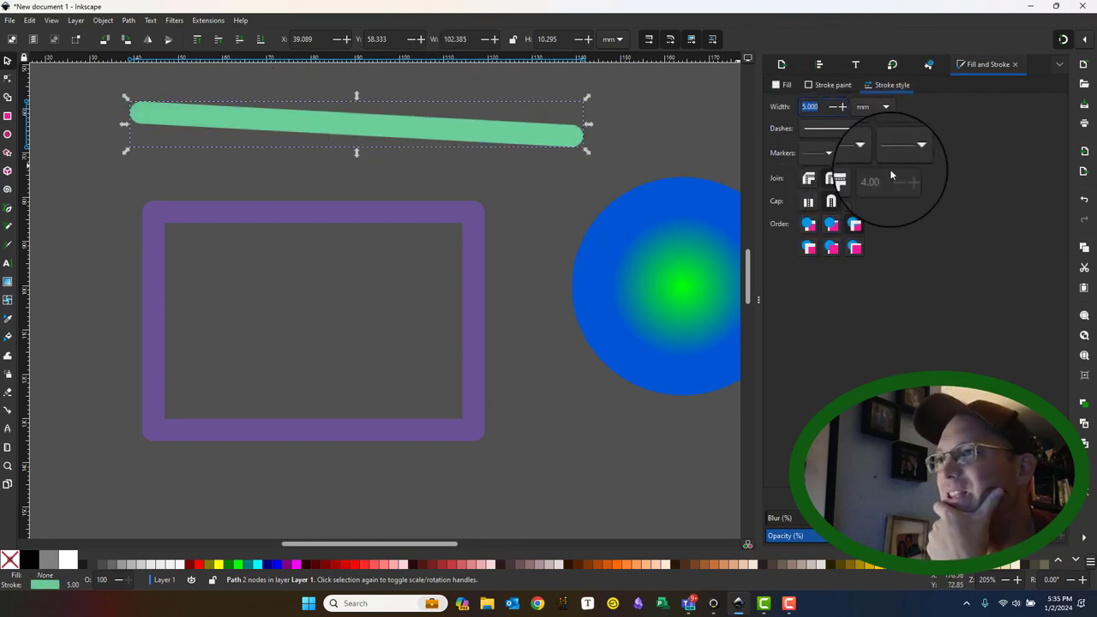
Step: Add a large arrowhead marker to the line's start
click(829, 154)
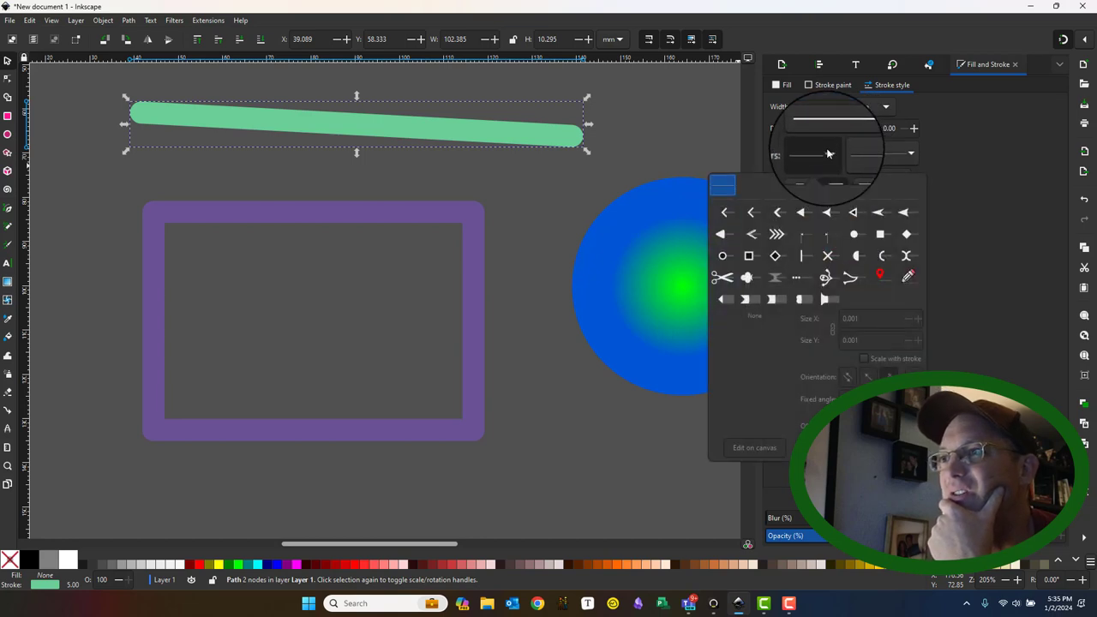
click(802, 214)
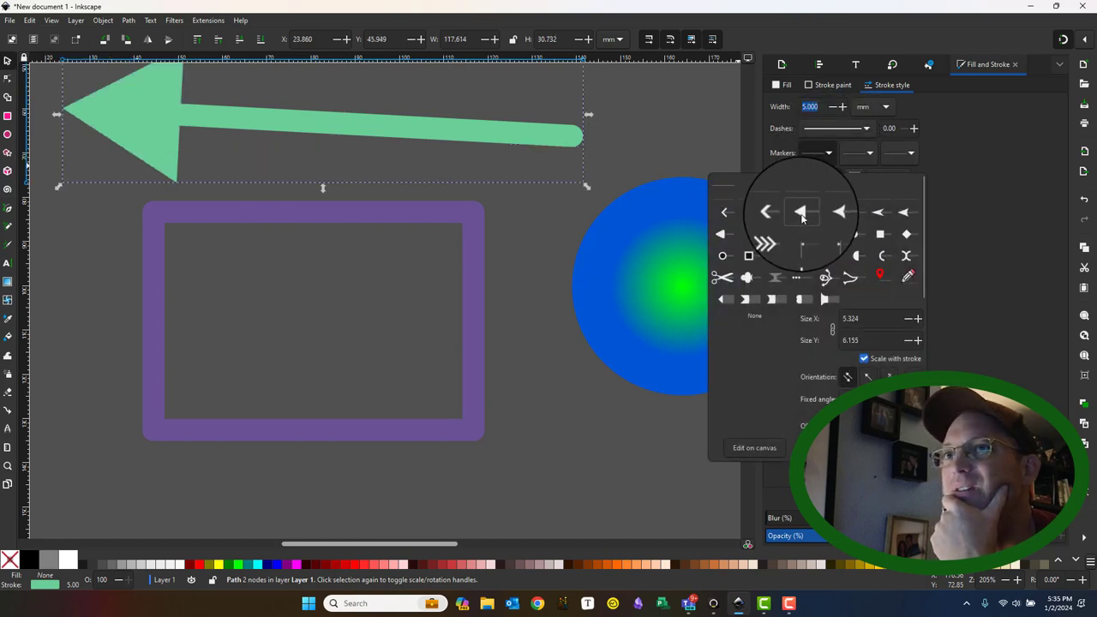
click(869, 129)
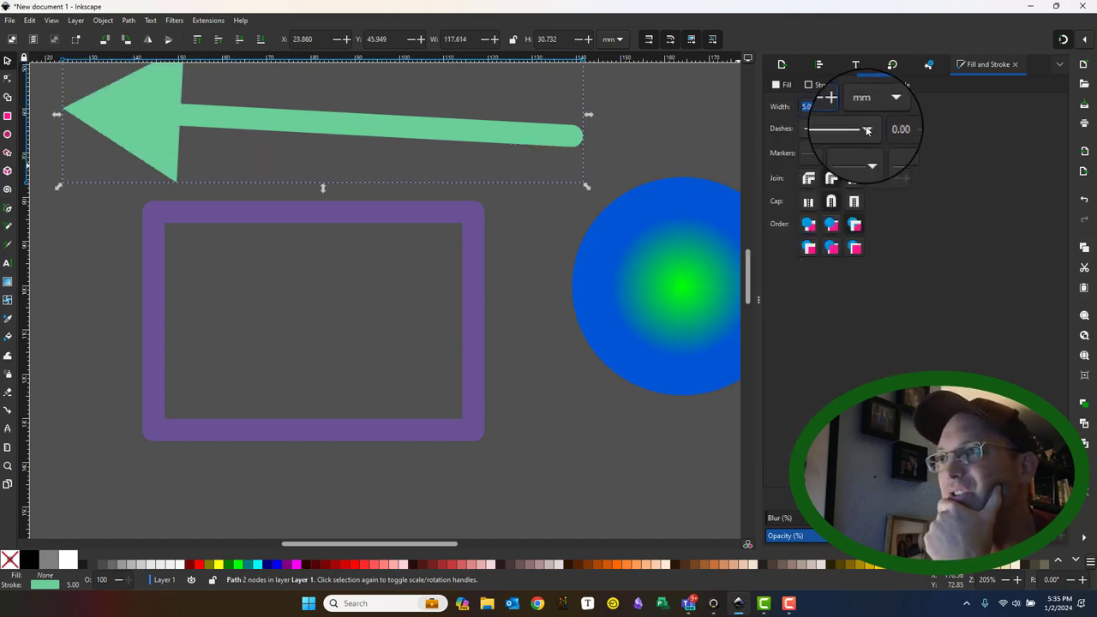
Step: Add a filled triangle arrowhead marker to the line's end
click(914, 154)
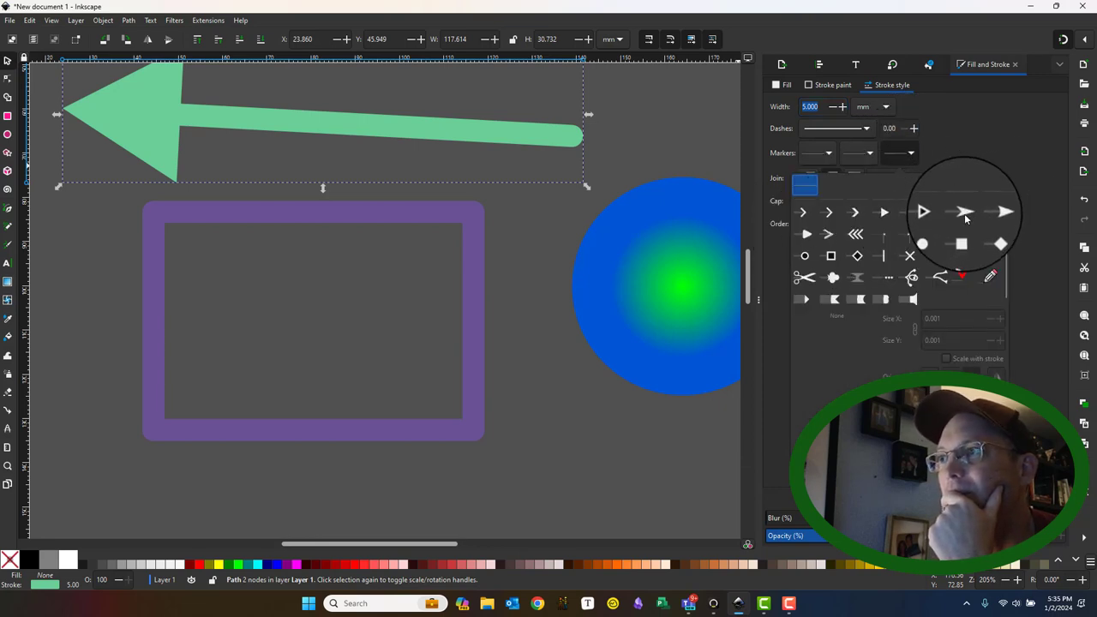
click(976, 154)
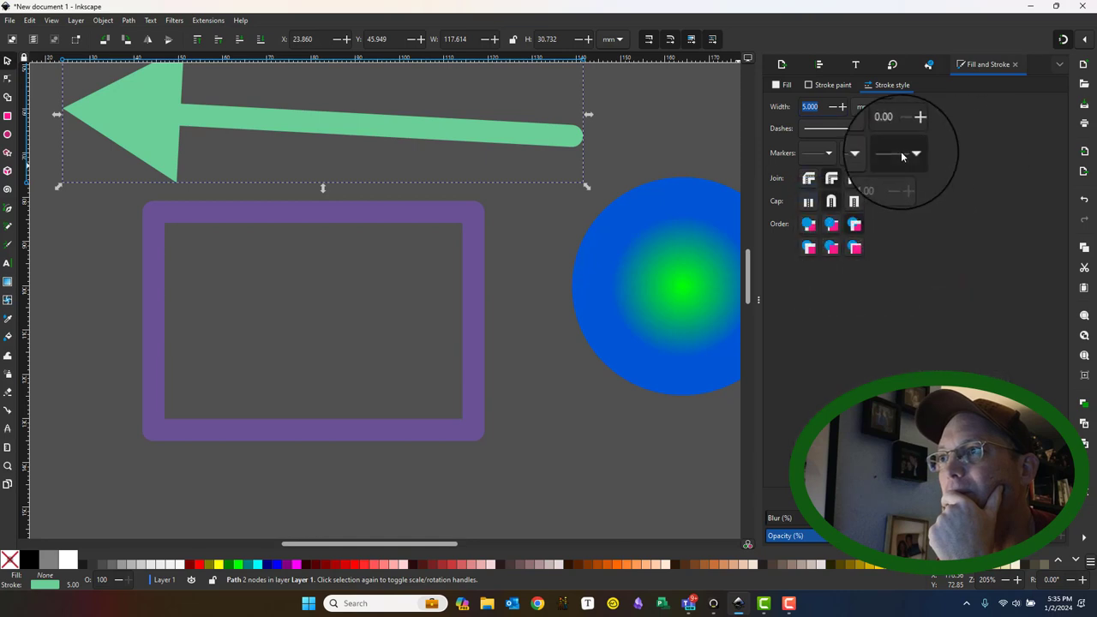
click(901, 156)
click(805, 234)
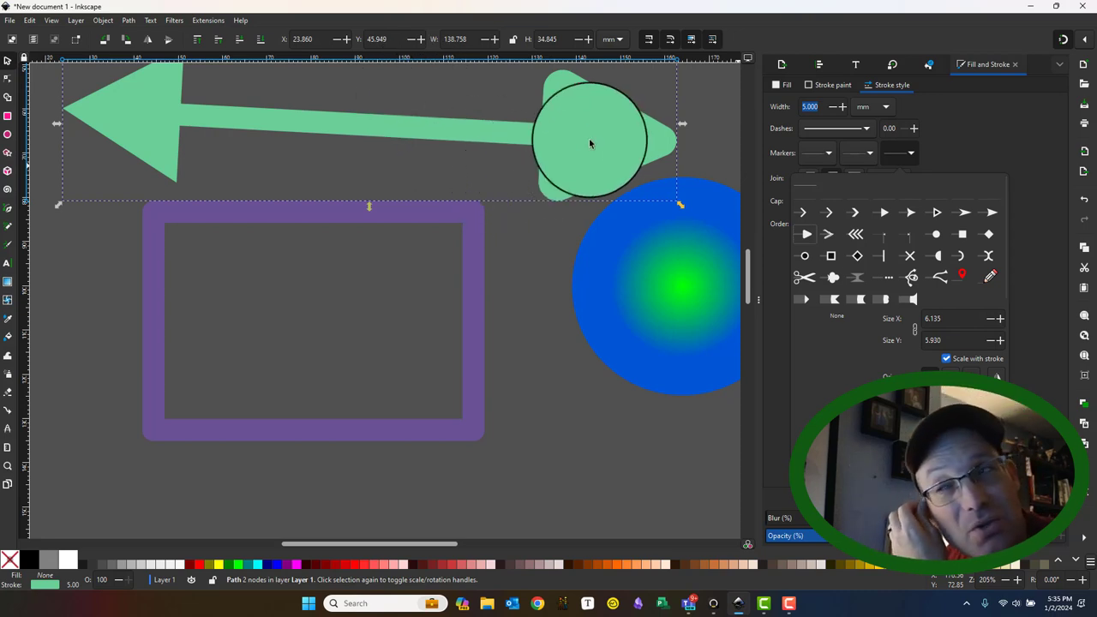
click(565, 304)
Step: Browse the middle-marker choices, leaving the middle markers unchanged
click(871, 154)
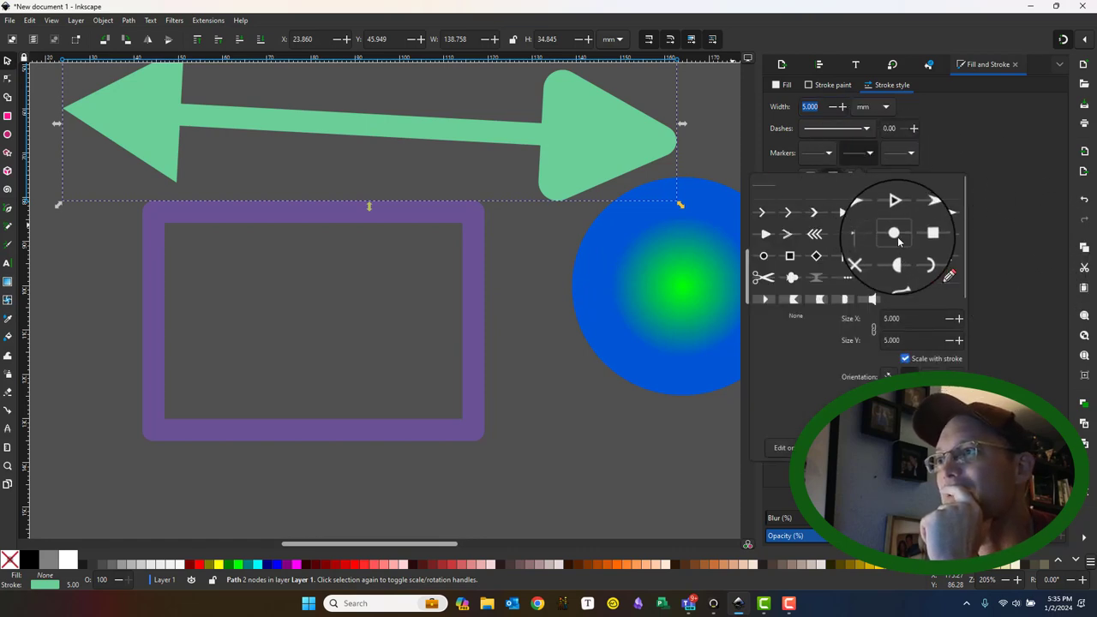
click(1027, 238)
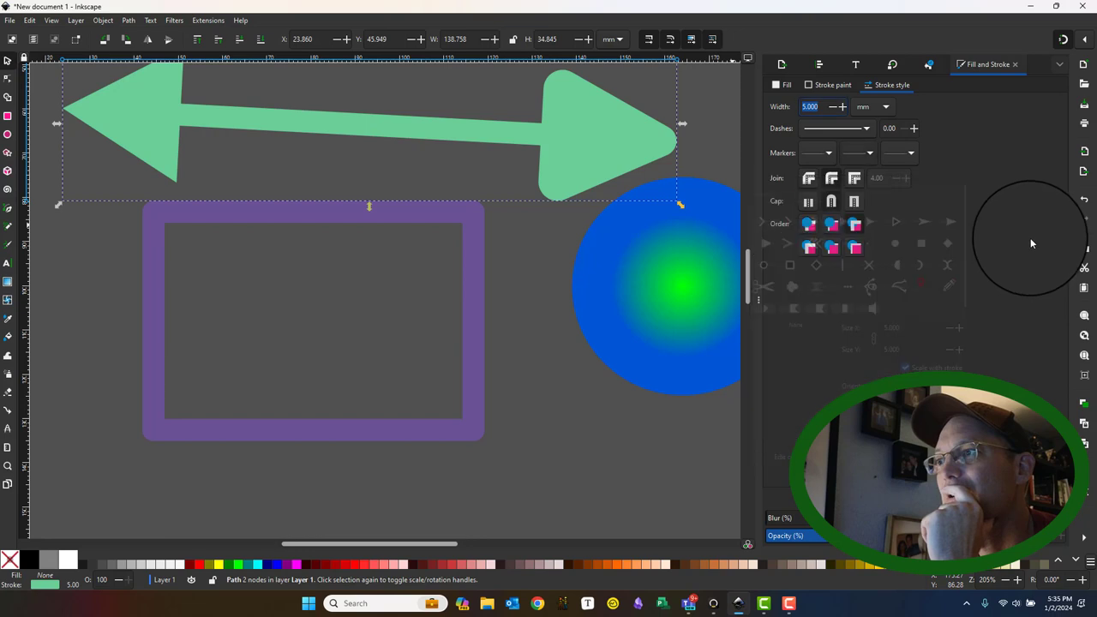
click(862, 154)
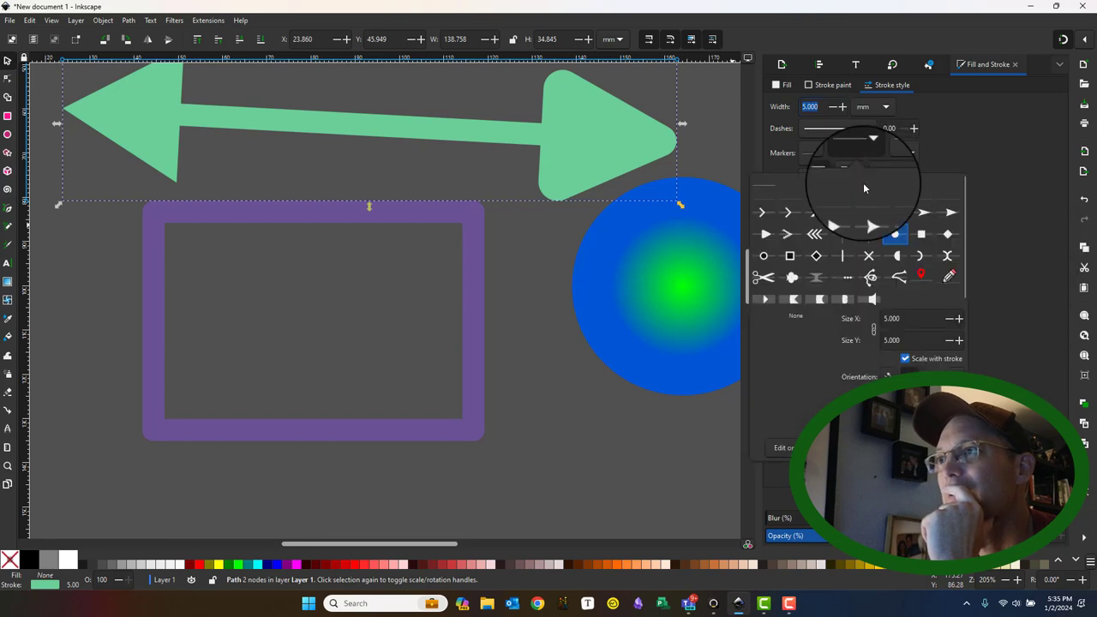
click(1030, 209)
scroll(534, 286, down, 3)
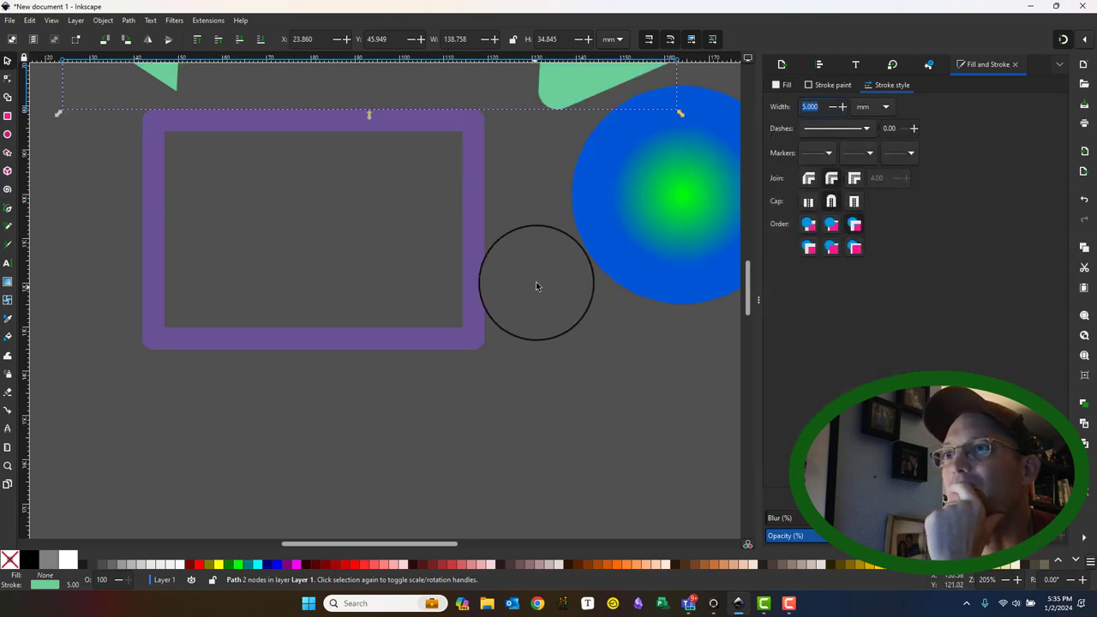
scroll(587, 279, up, 5)
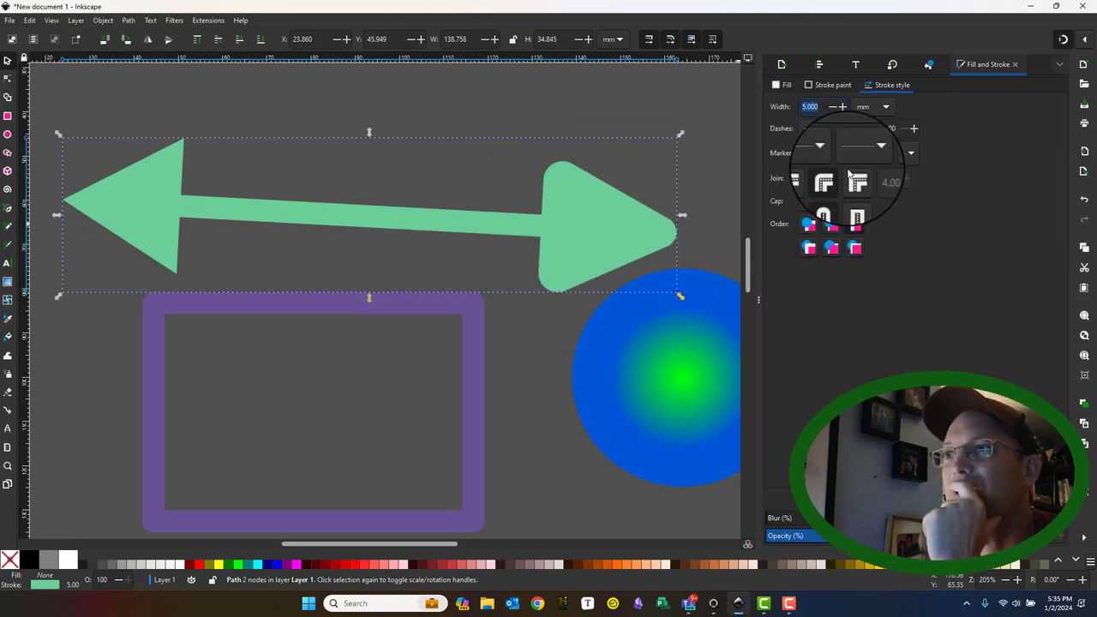
Step: Resize the end arrowhead marker to 3.000 by 2.900 so it is smaller
click(912, 153)
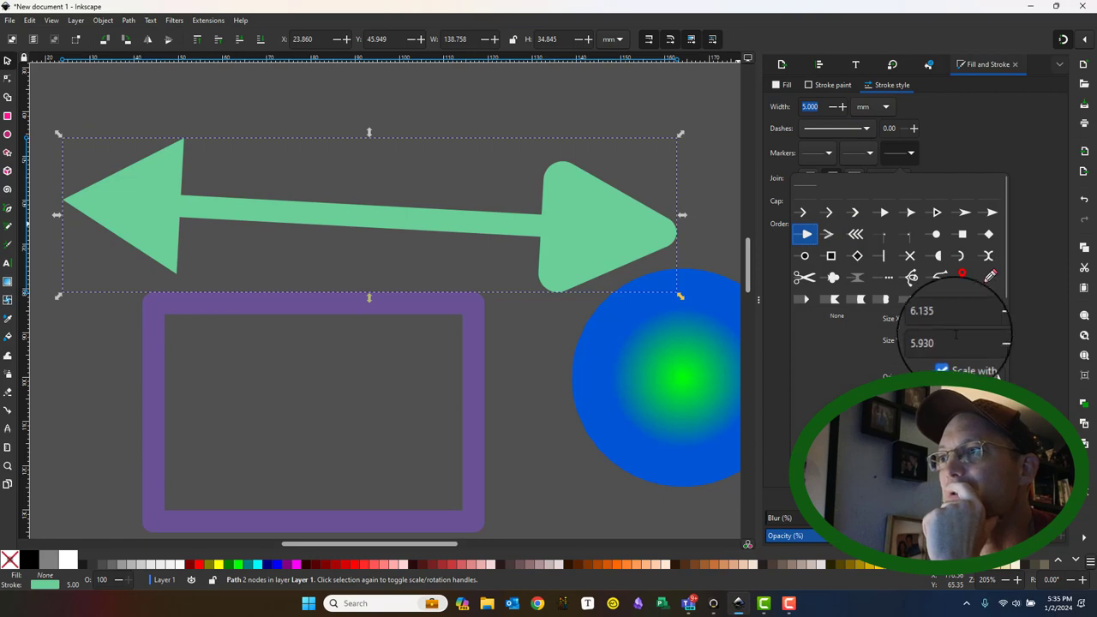
key(BackSpace)
key(BackSpace)
key(BackSpace)
key(BackSpace)
key(BackSpace)
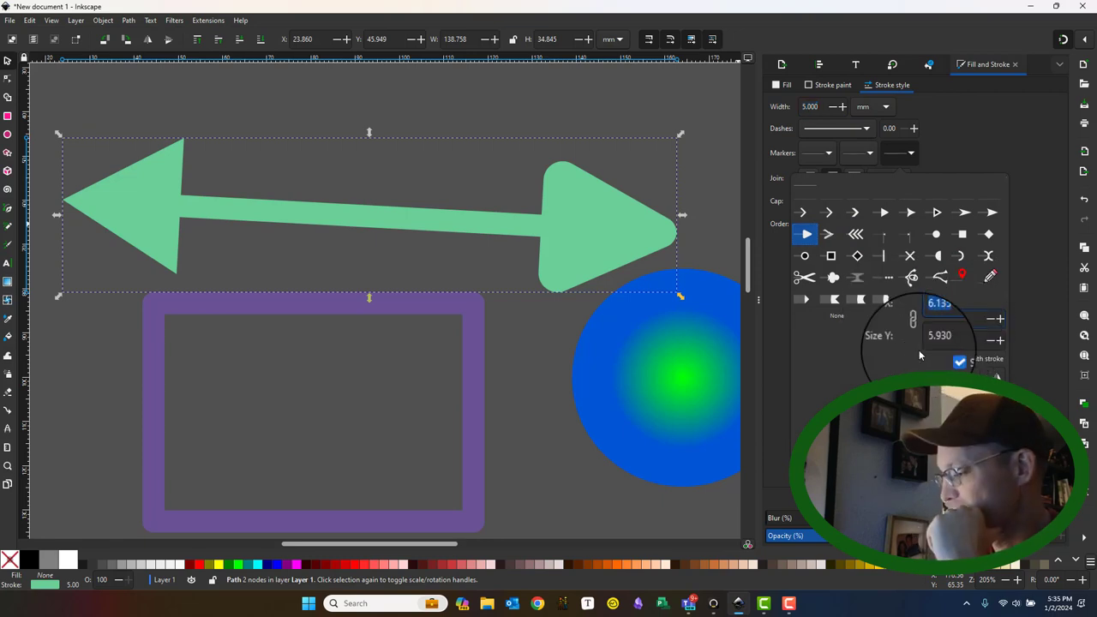
text(3.0)
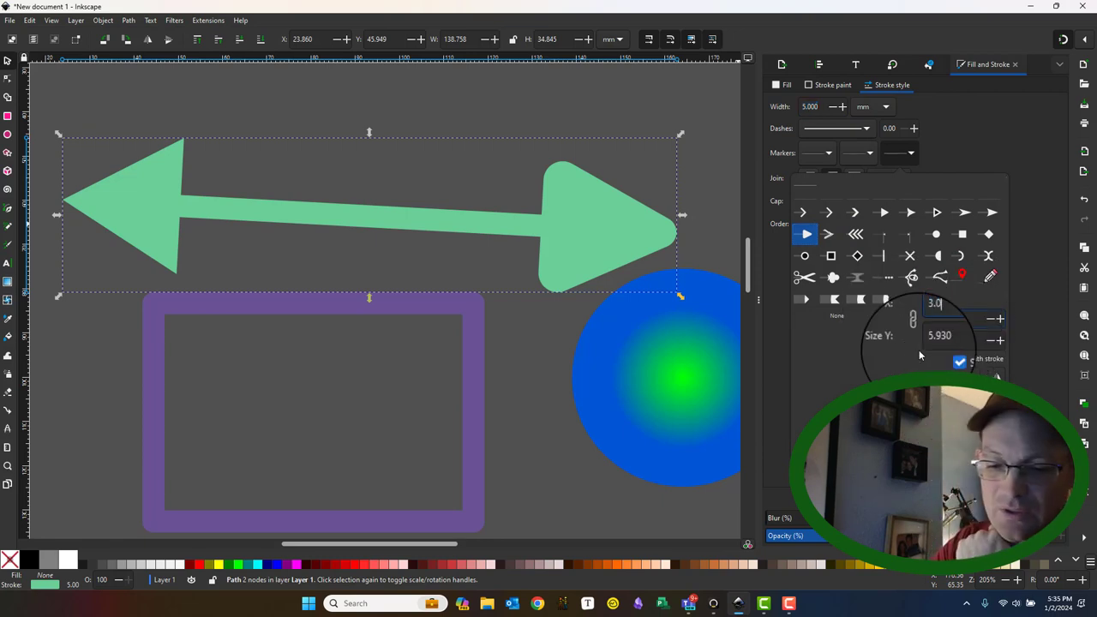
key(Tab)
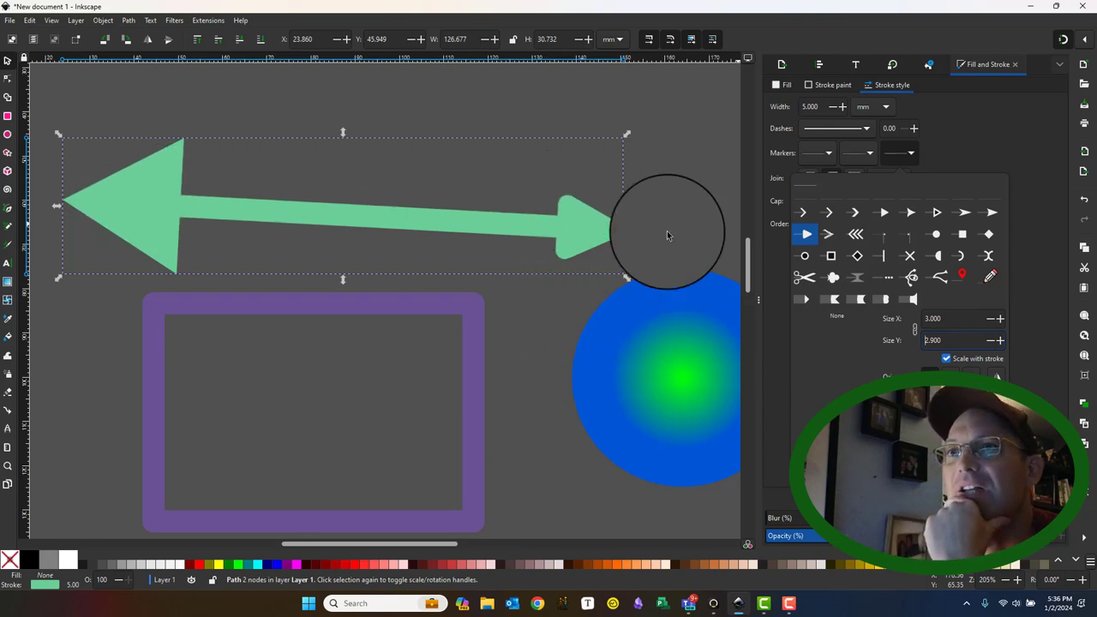
click(978, 148)
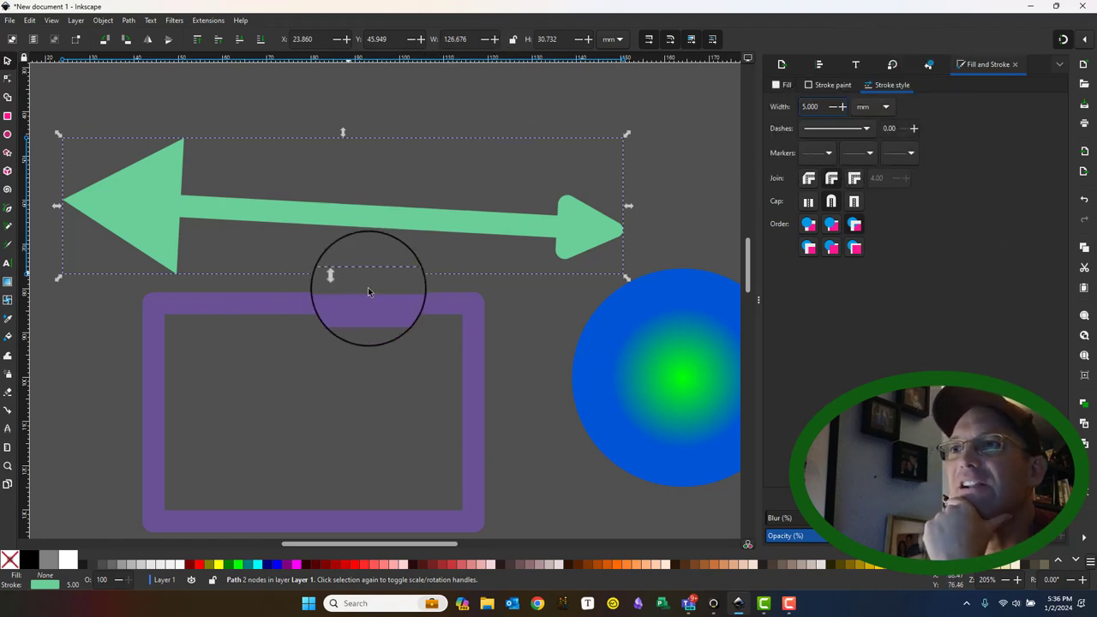
Step: Zoom out to show all shapes and bring up the Align and Distribute panel
scroll(534, 384, down, 3)
scroll(517, 288, up, 2)
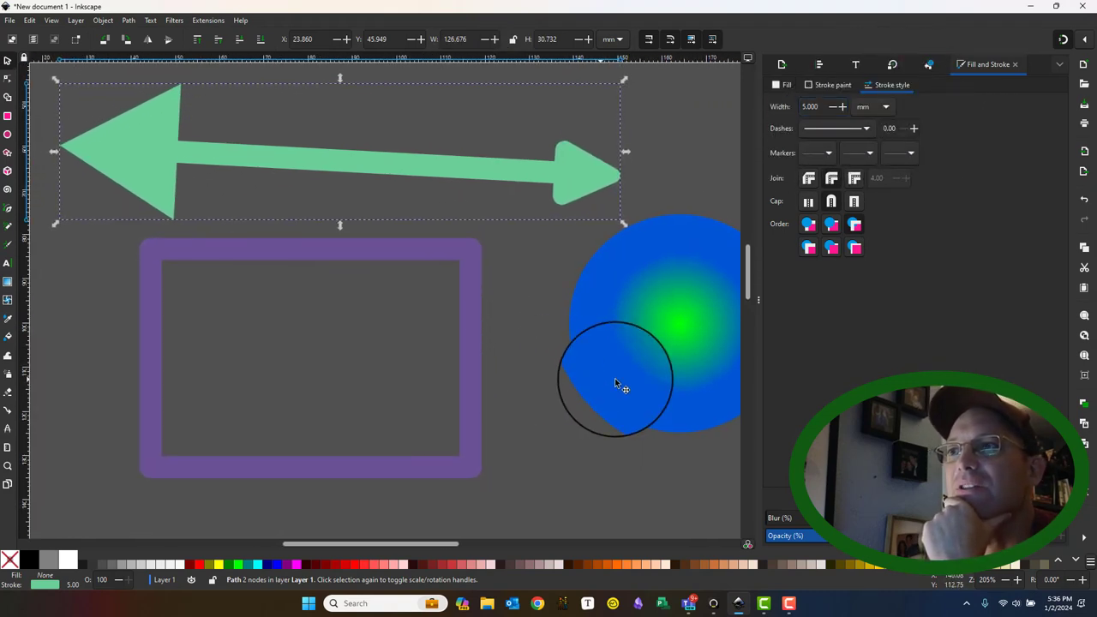
scroll(605, 374, up, 1)
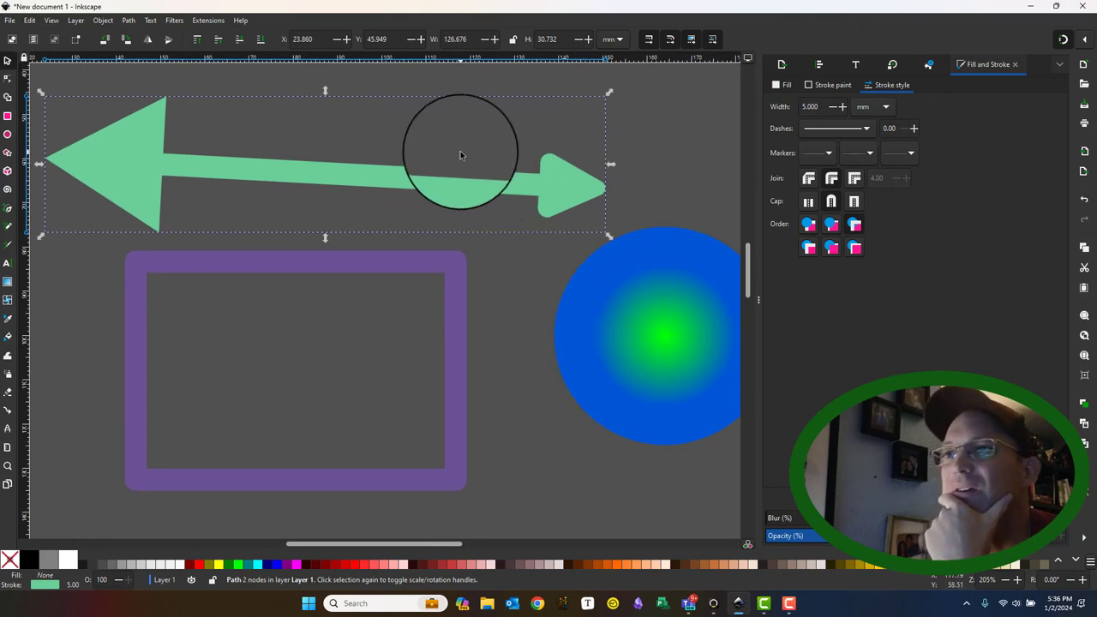
ctrl+scroll(564, 240, down, 2)
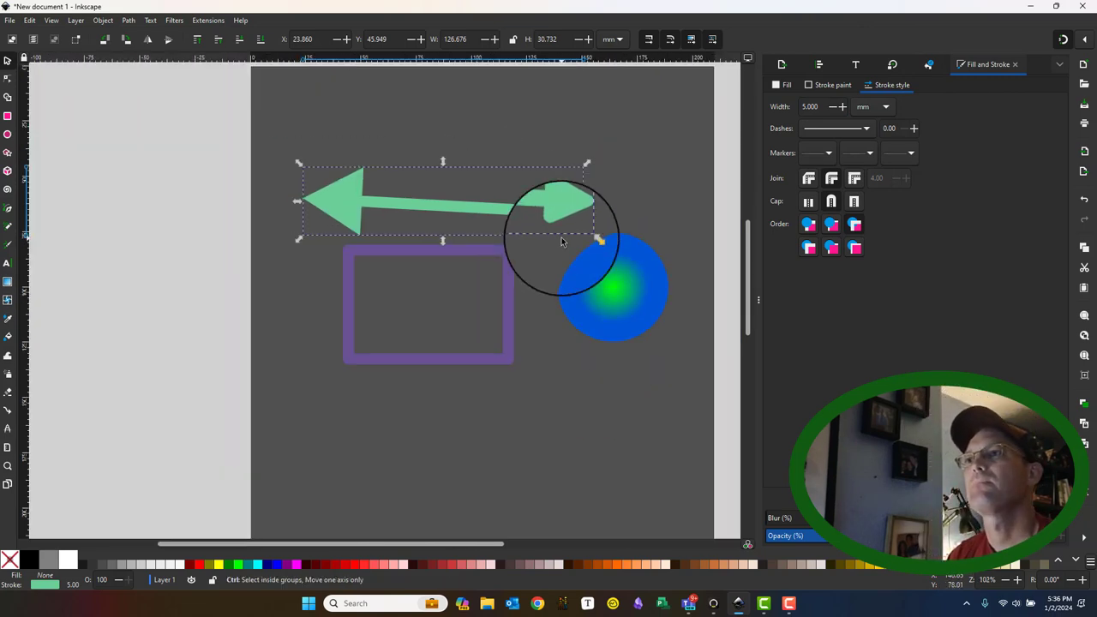
ctrl+scroll(568, 243, up, 1)
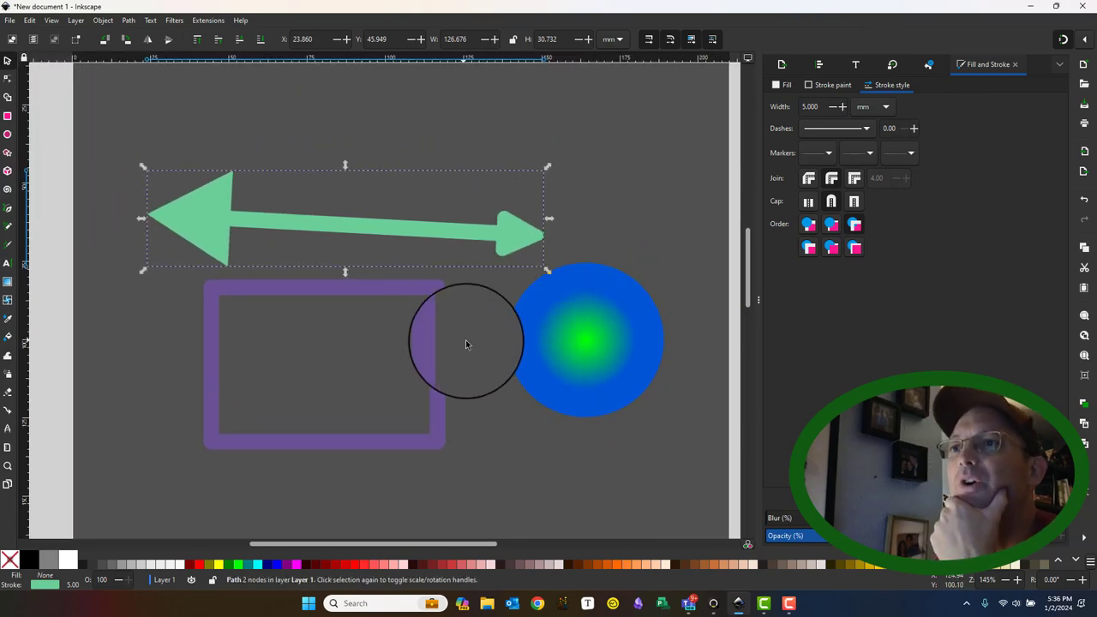
scroll(477, 343, left, 1)
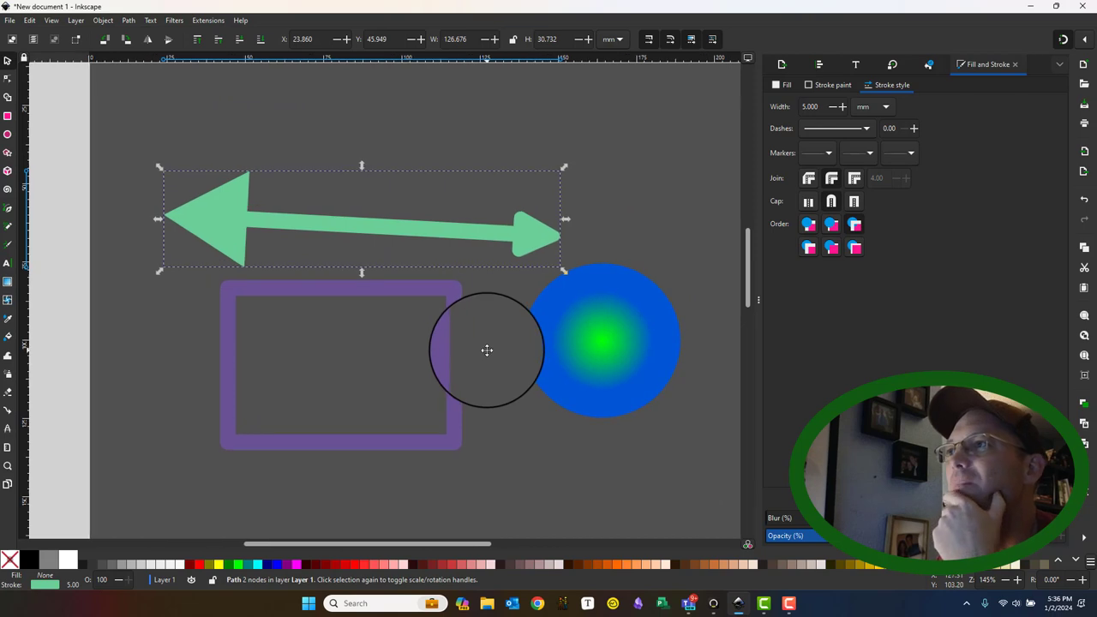
click(819, 66)
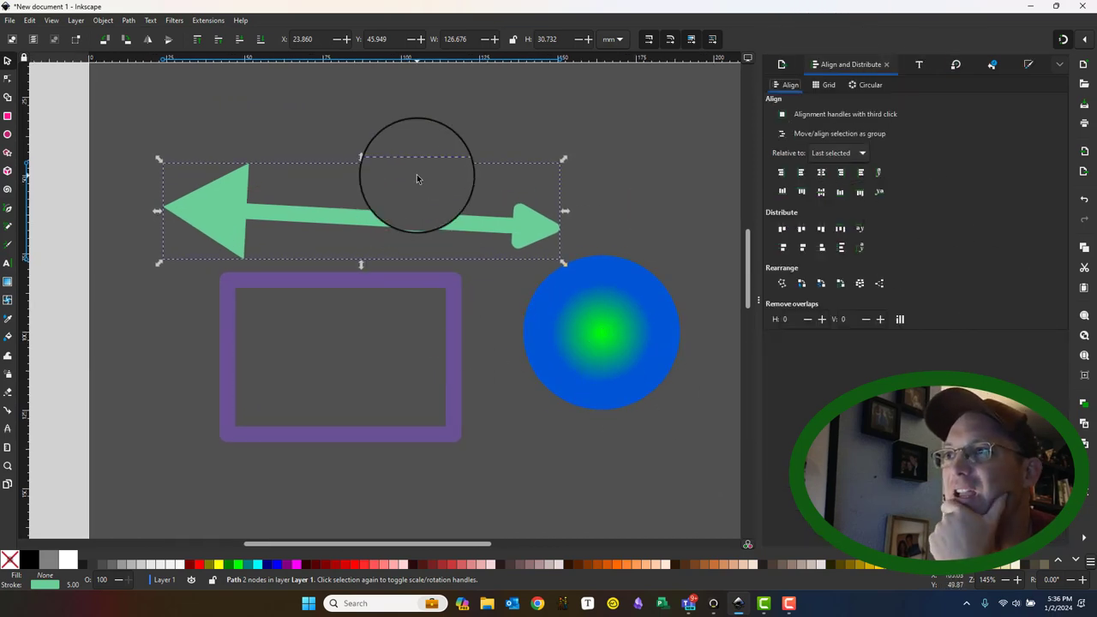